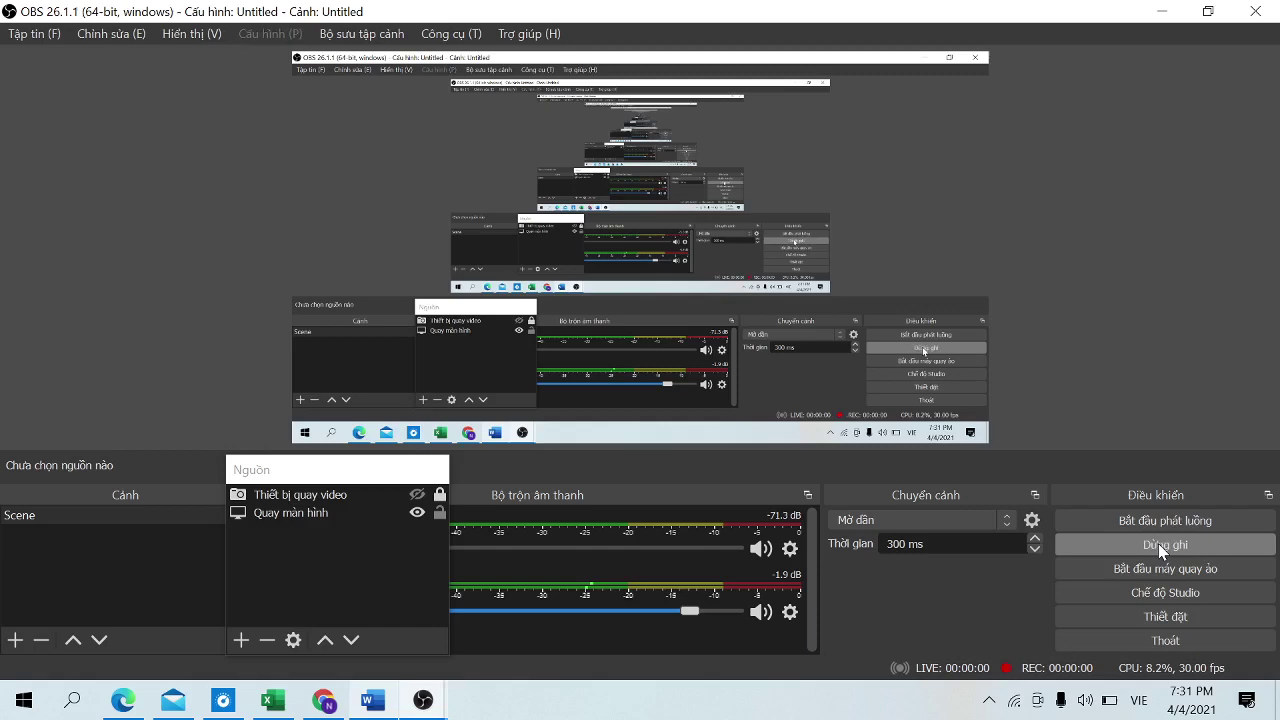
# Step: Switch from OBS Studio to the Excel workbook Book2 using the taskbar
pyautogui.click(272, 701)
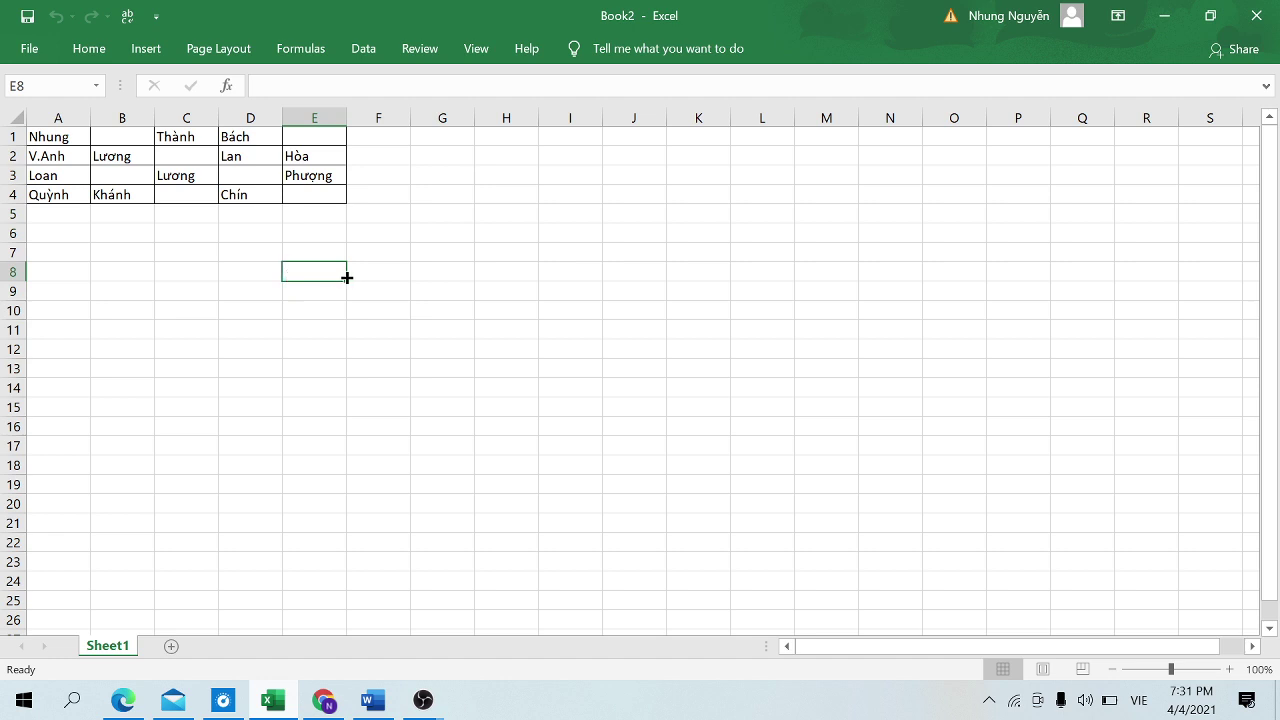
pyautogui.moveTo(346, 281); pyautogui.dragTo(310, 478)
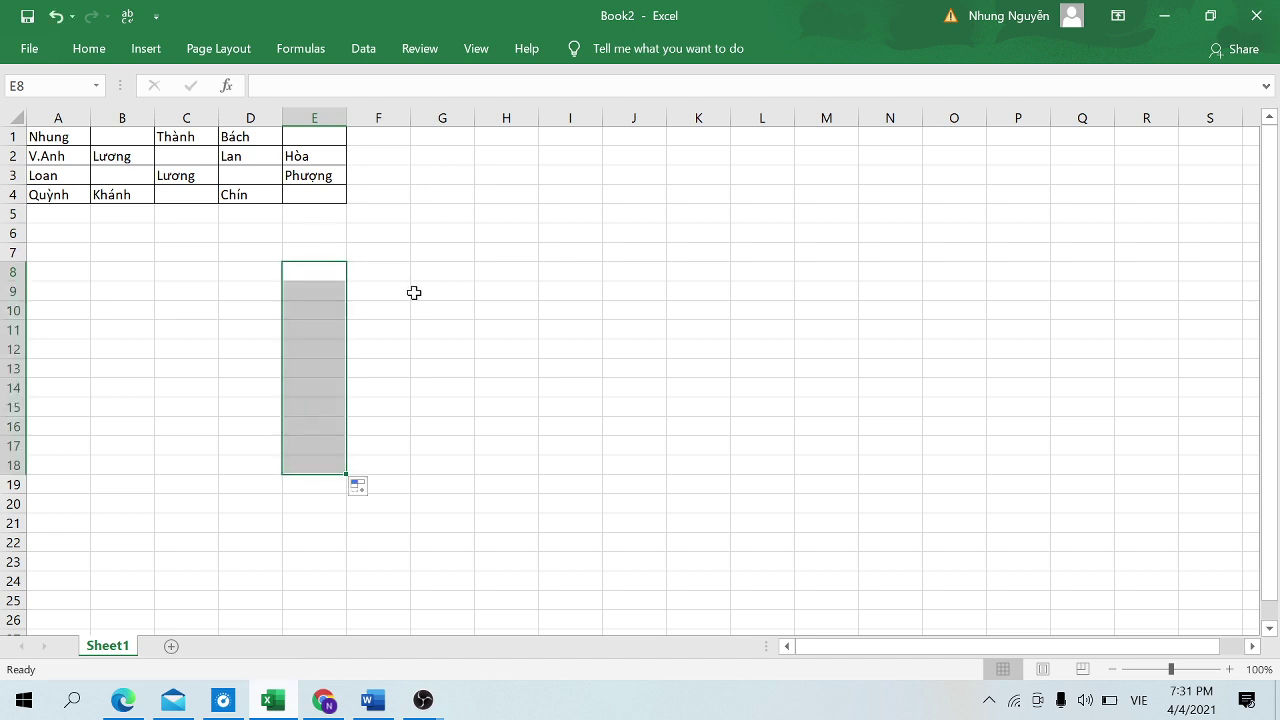
pyautogui.click(380, 275)
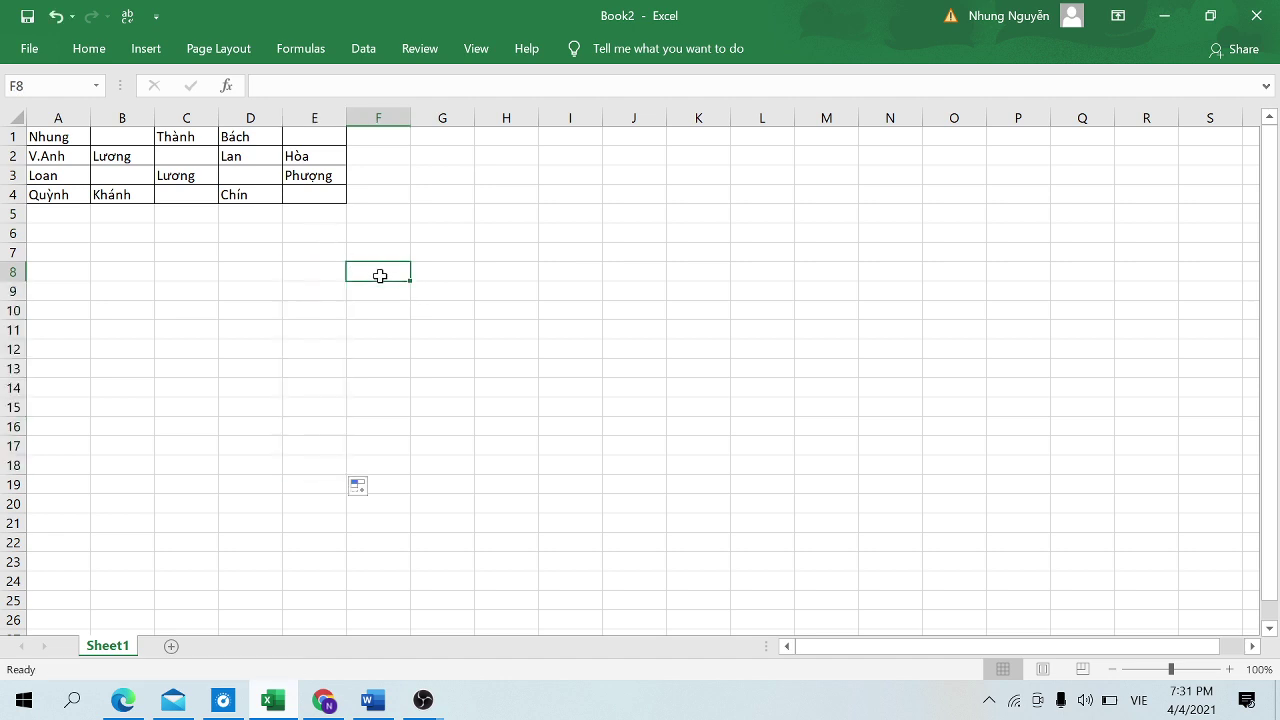
# Step: Type the headers Tên in D8, Hàng in E8 and Cột in F8
pyautogui.click(238, 274)
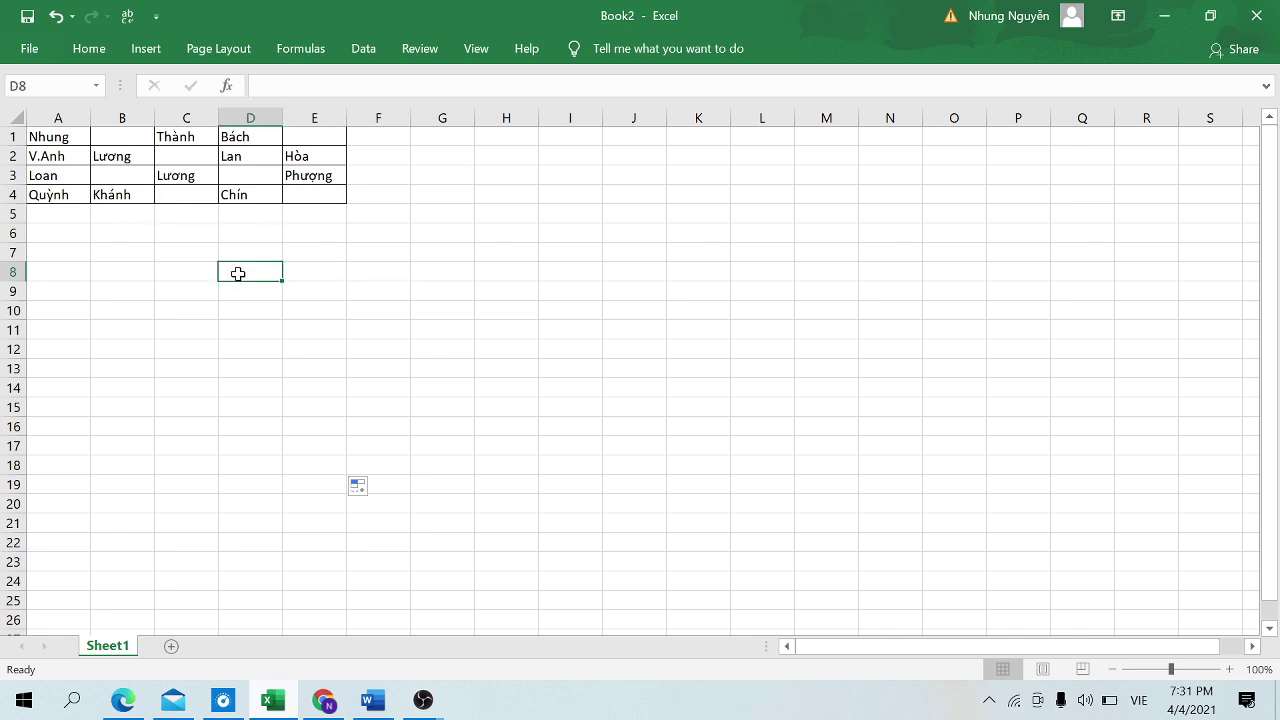
pyautogui.write('Tên')
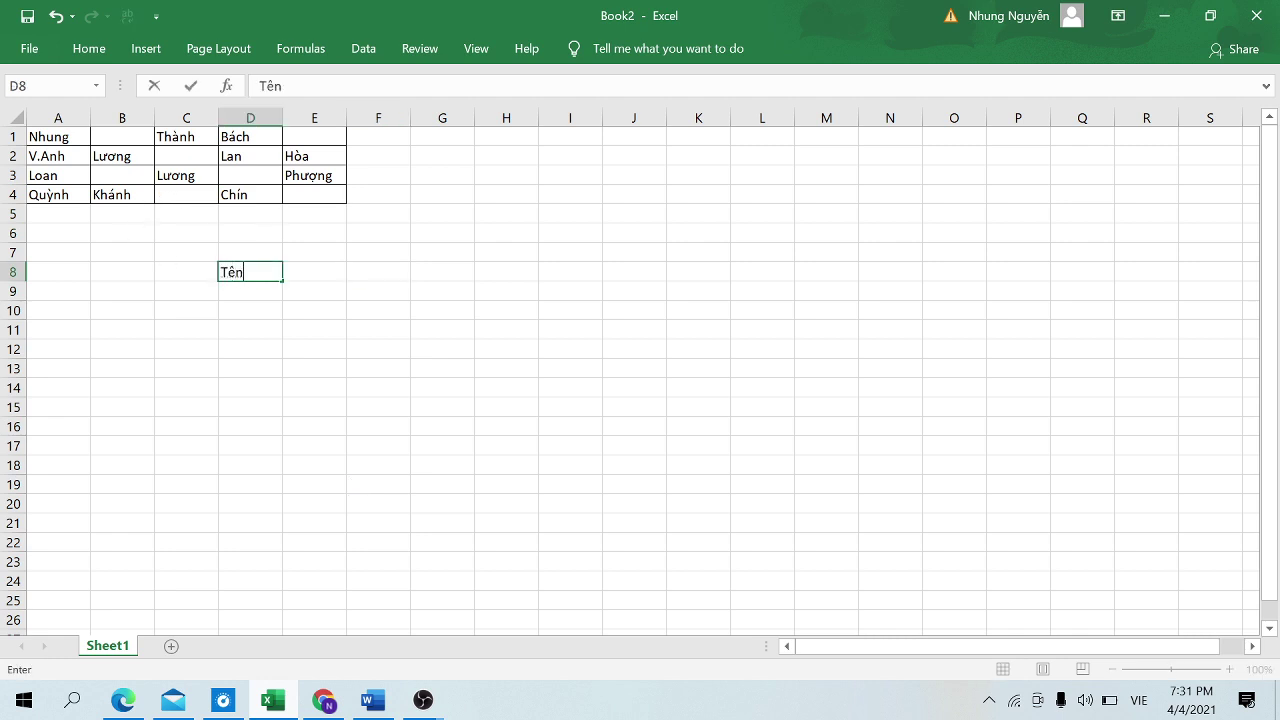
pyautogui.click(335, 265)
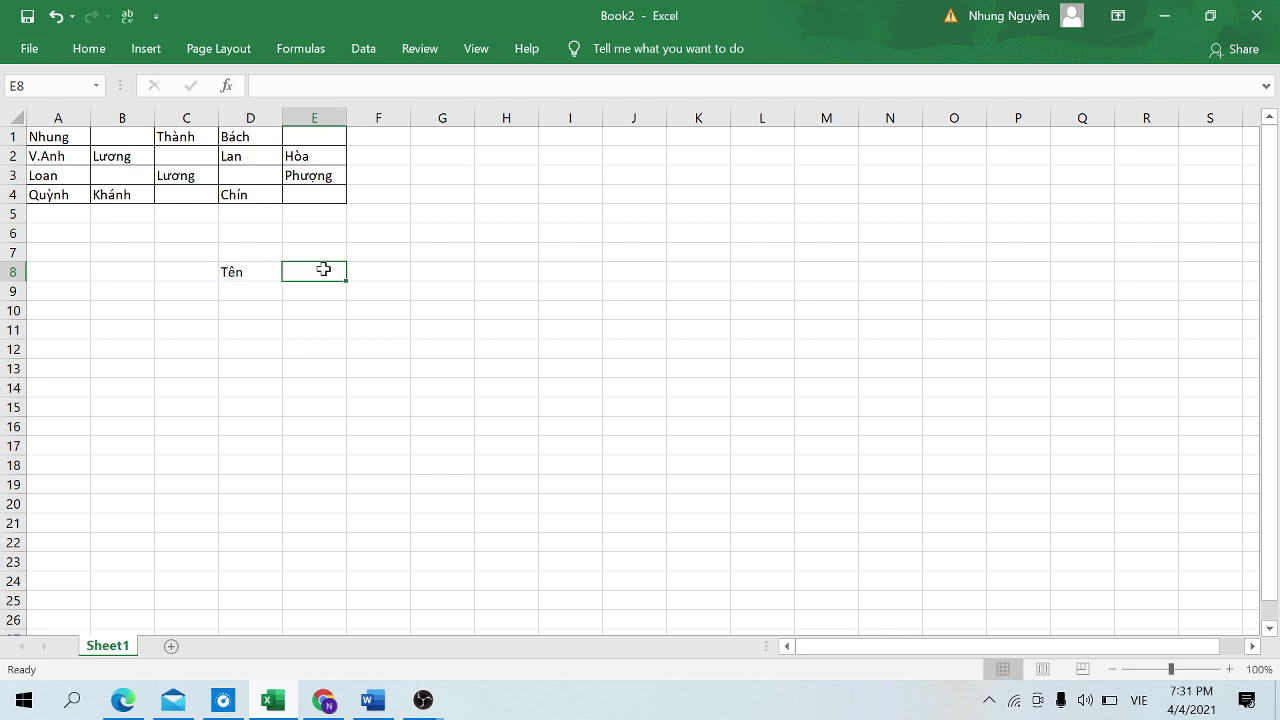
pyautogui.write('Hanàng')
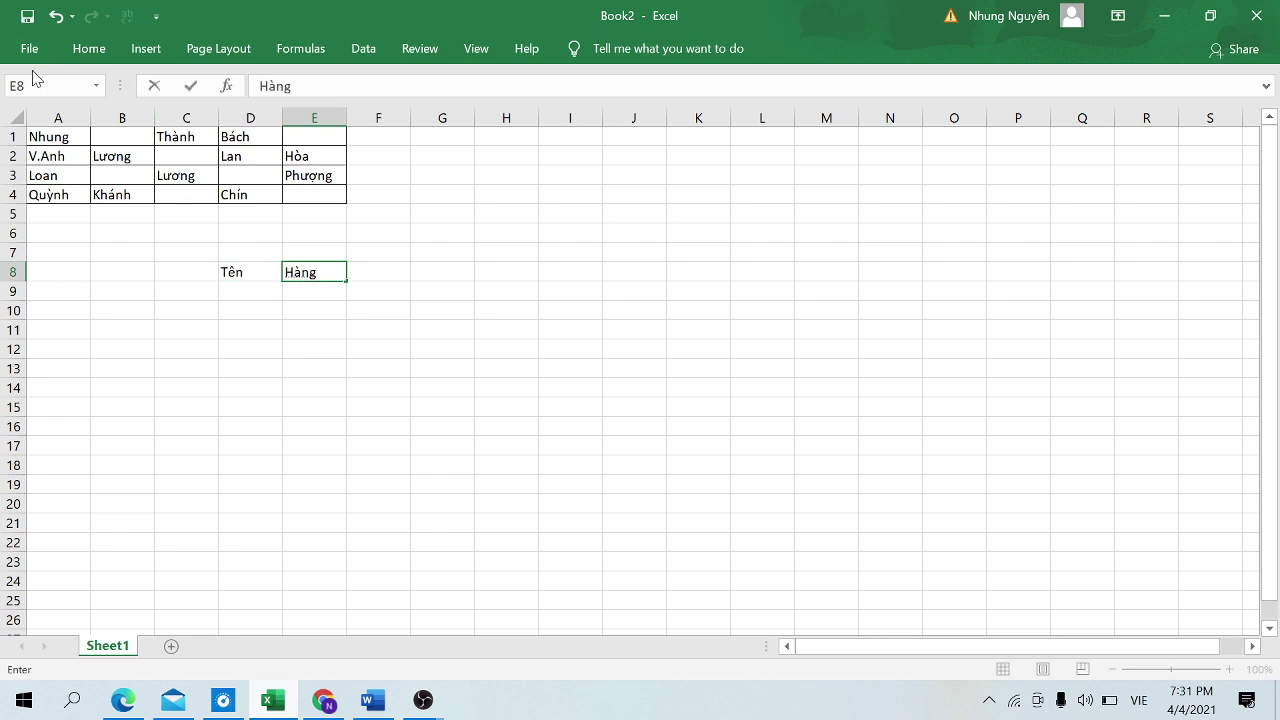
pyautogui.click(375, 272)
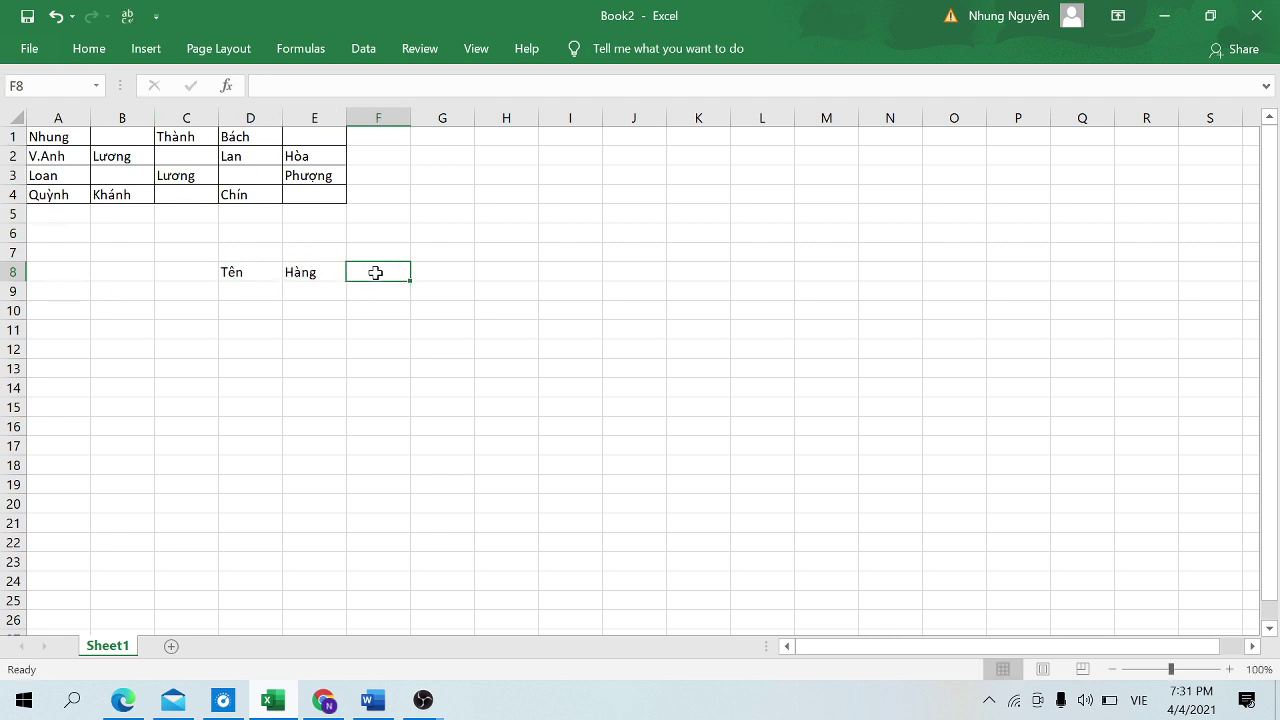
pyautogui.write('Coột')
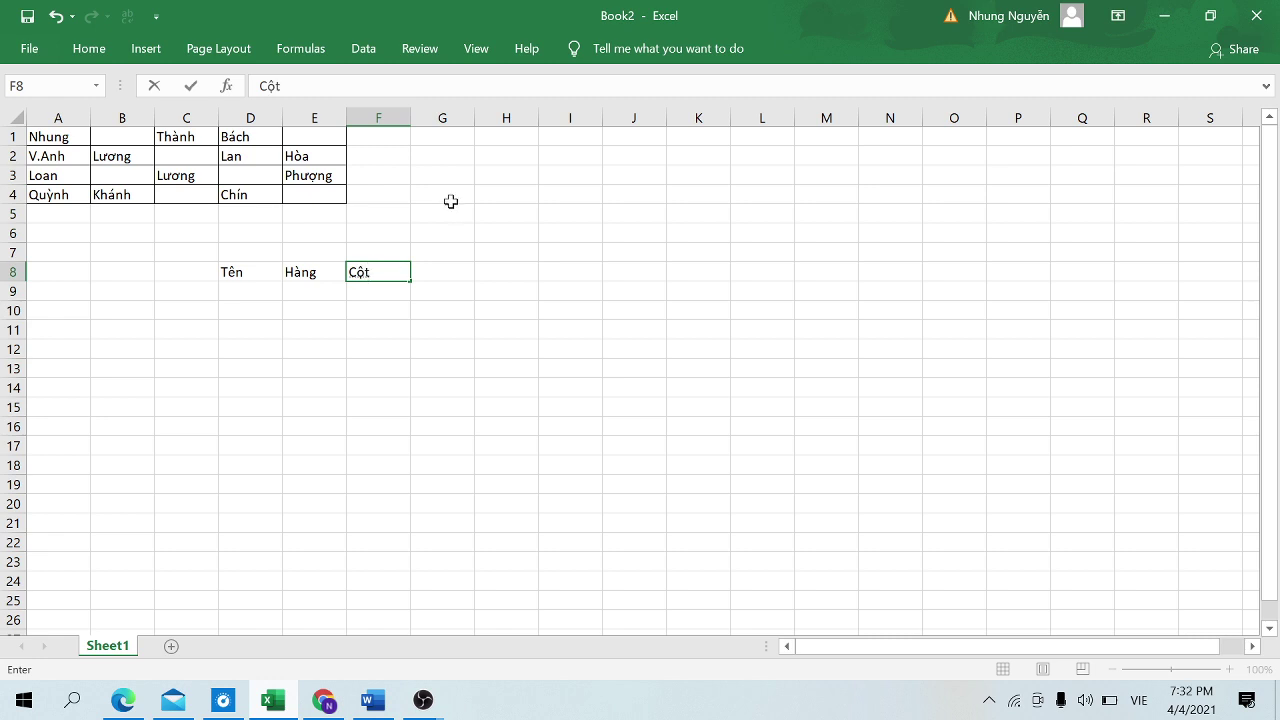
pyautogui.click(314, 292)
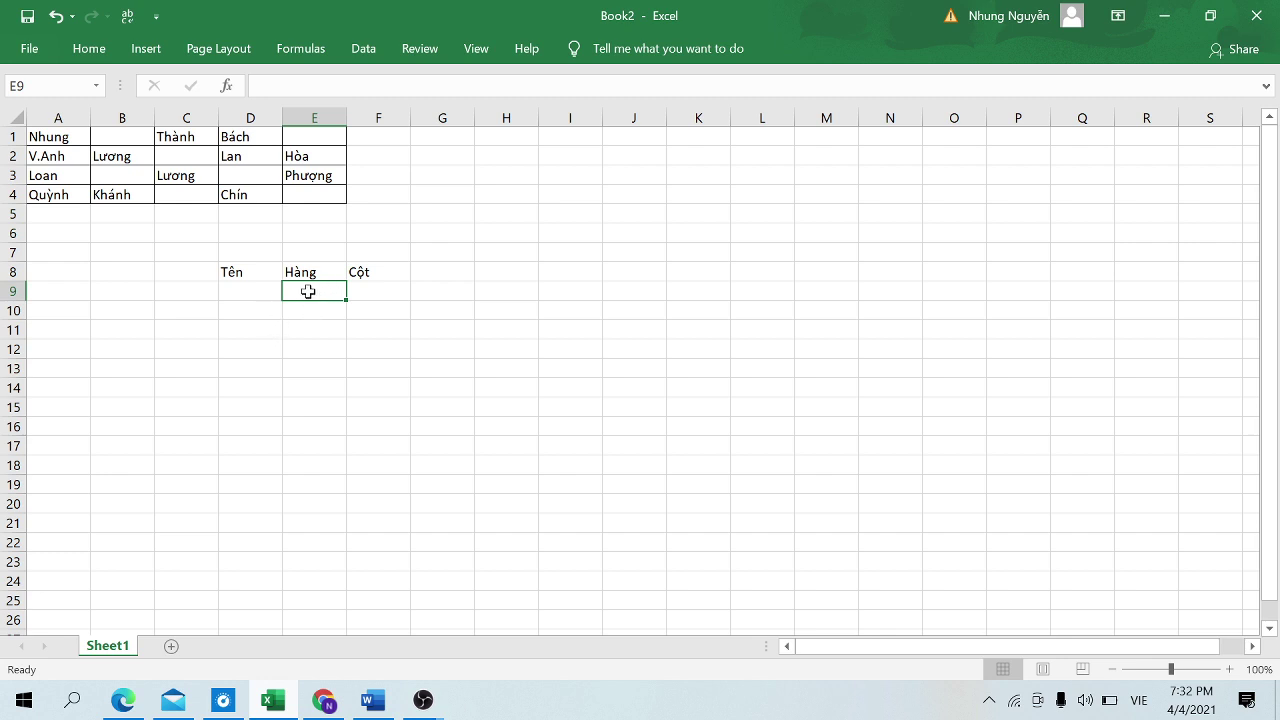
pyautogui.write('=i')
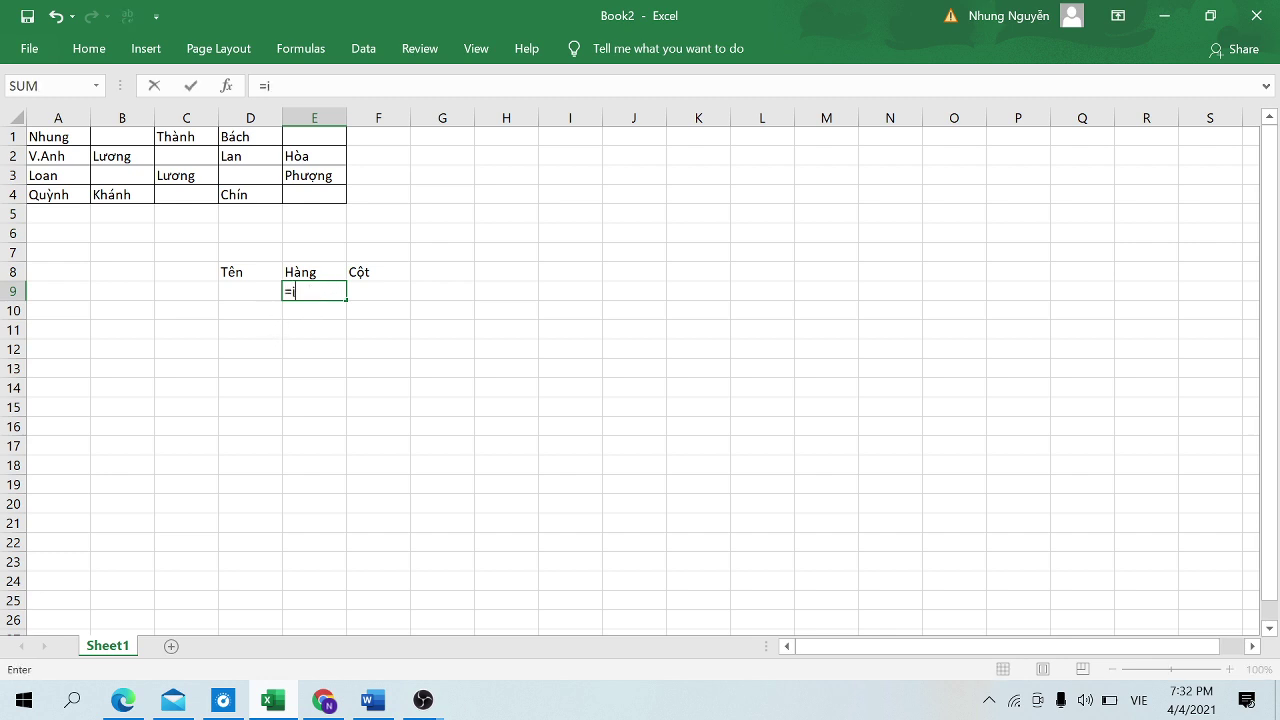
pyautogui.write('f(')
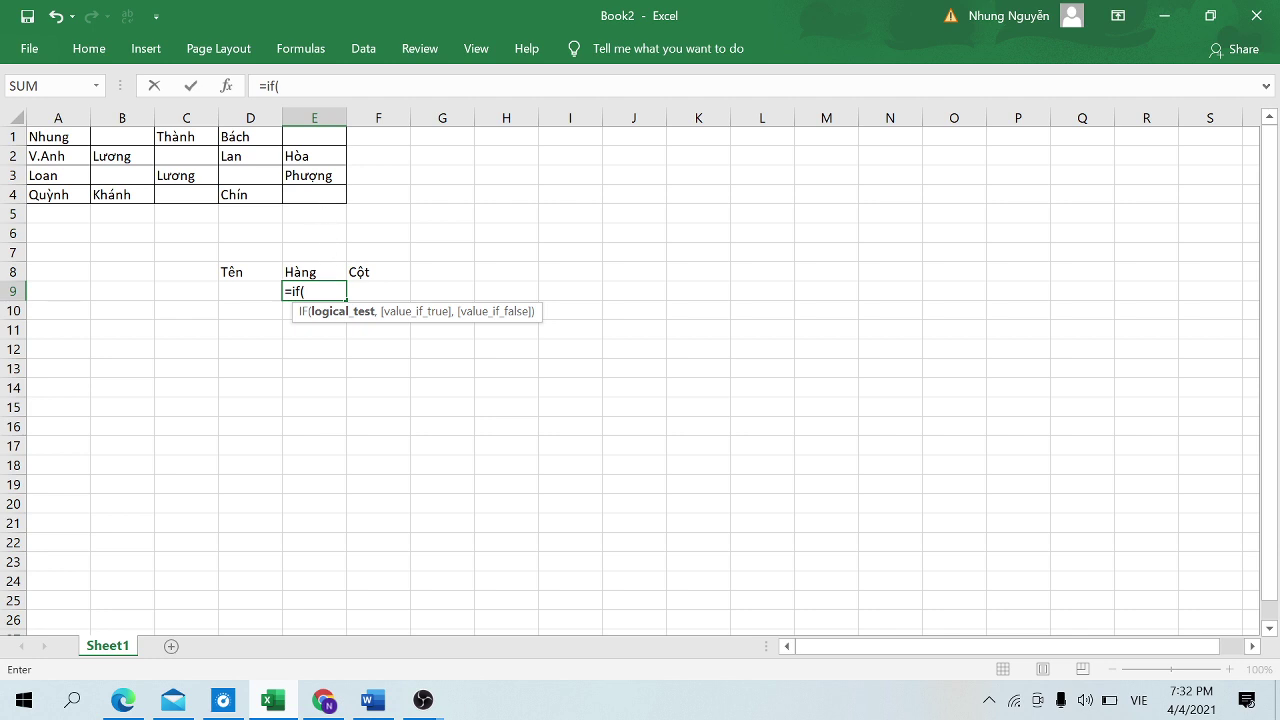
pyautogui.write('E')
pyautogui.press('BackSpace')
pyautogui.press('BackSpace')
pyautogui.press('BackSpace')
pyautogui.press('BackSpace')
pyautogui.press('BackSpace')
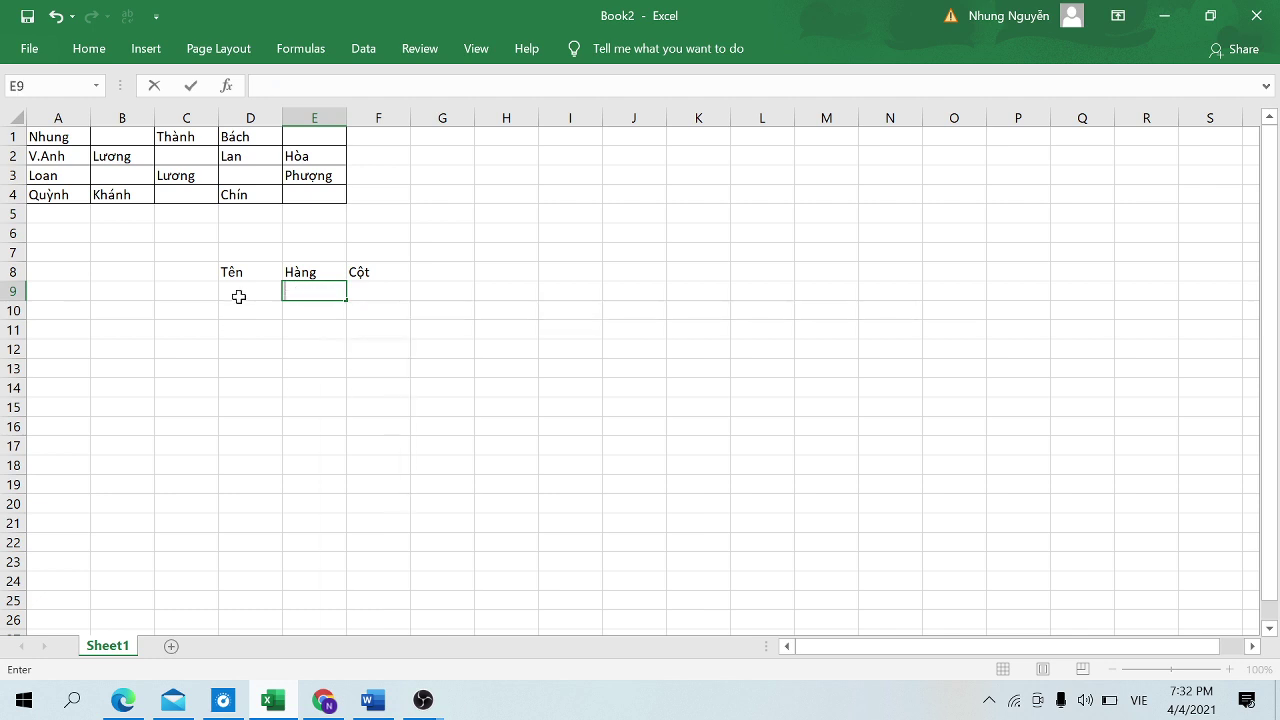
# Step: Clear the Cột, Hàng and Tên headers from F8, E8 and D8
pyautogui.click(373, 272)
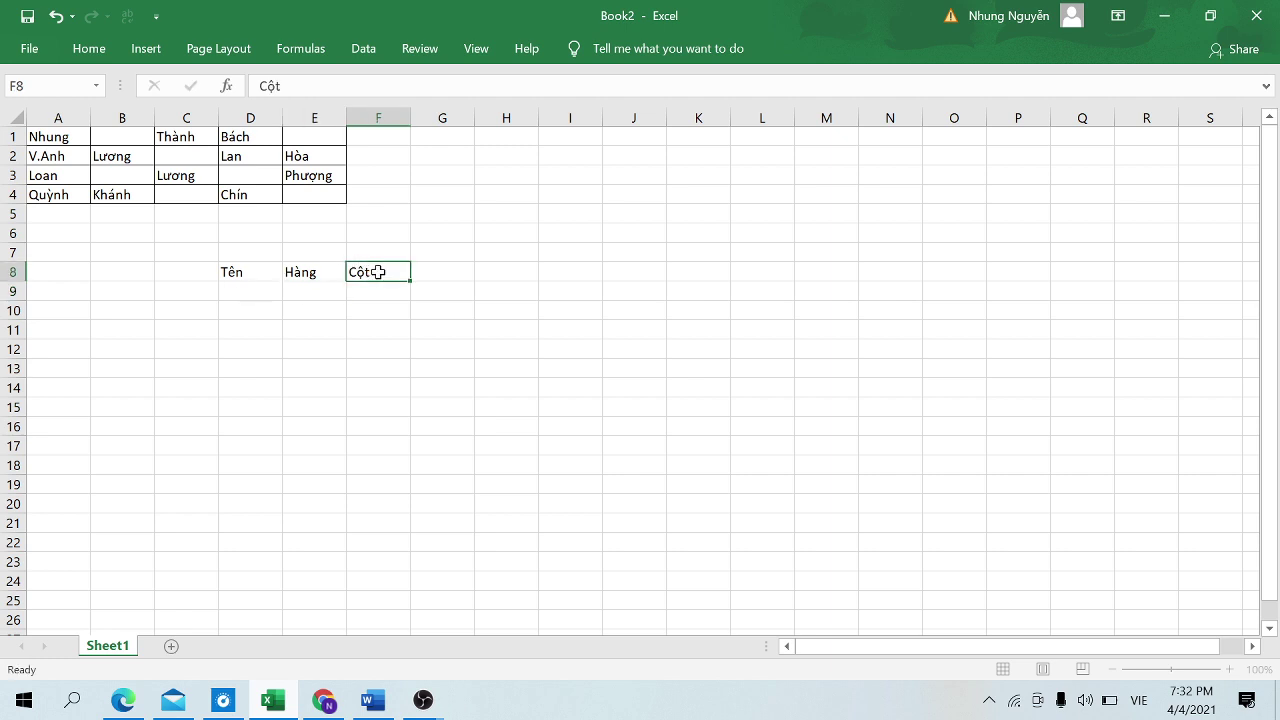
pyautogui.press('BackSpace')
pyautogui.click(311, 271)
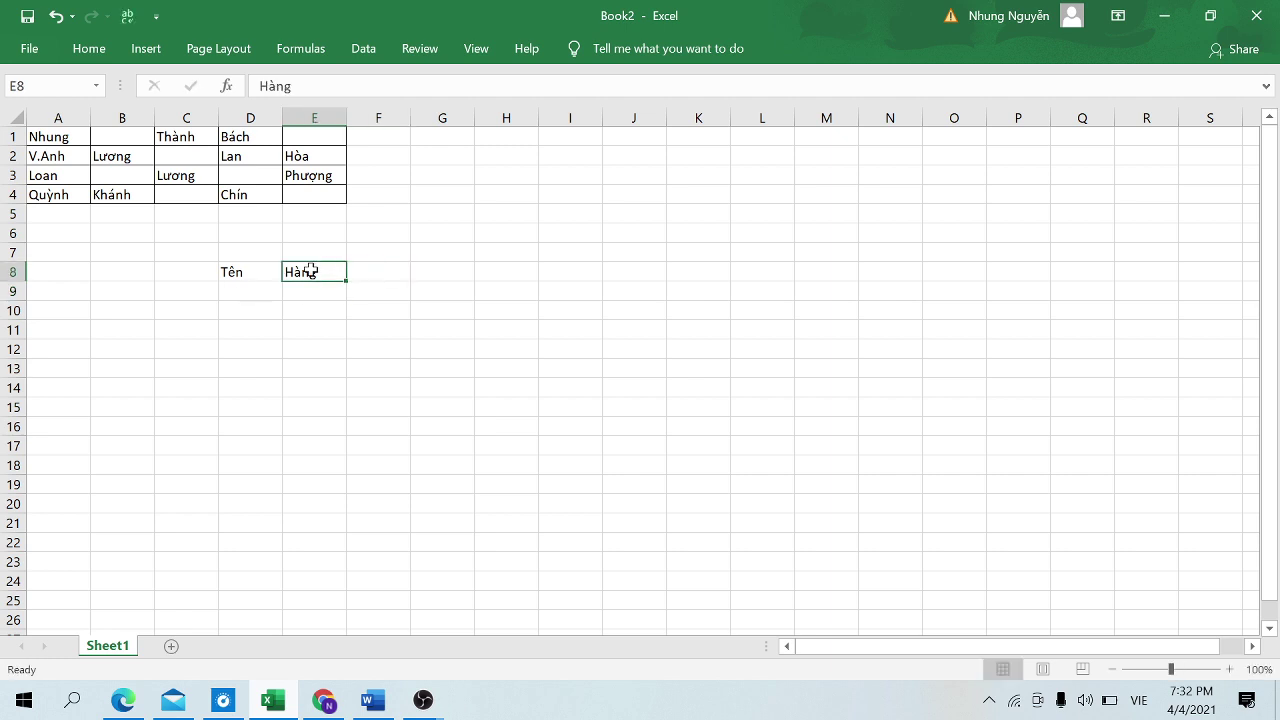
pyautogui.press('Delete')
pyautogui.click(255, 271)
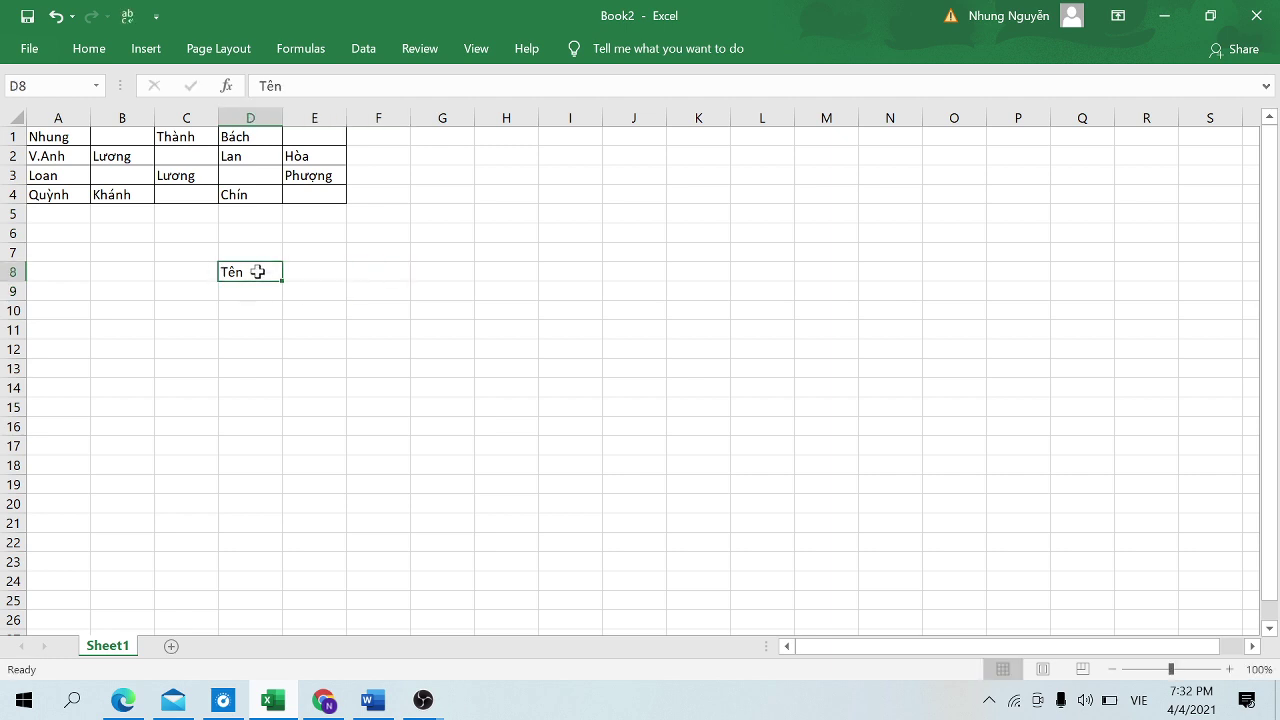
pyautogui.press('BackSpace')
# Step: Retype the headers Tên, Hàng and Cột in D9, E9 and F9
pyautogui.click(255, 291)
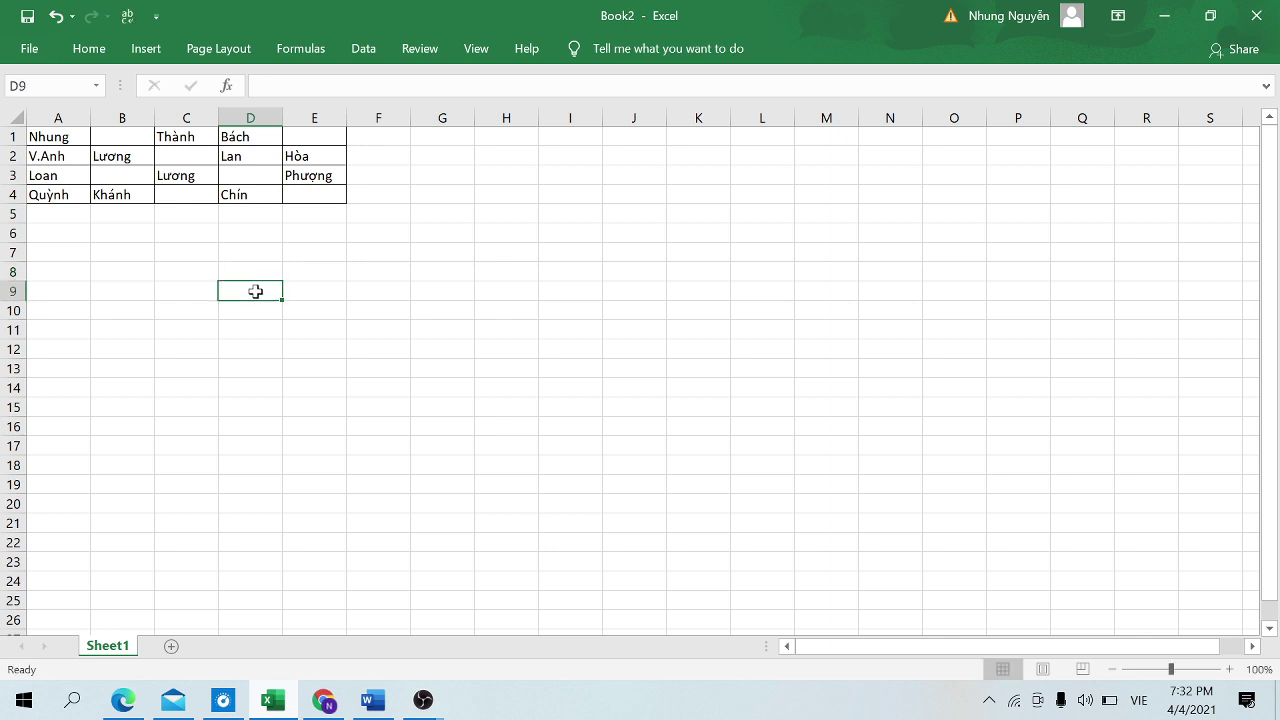
pyautogui.write('Teên')
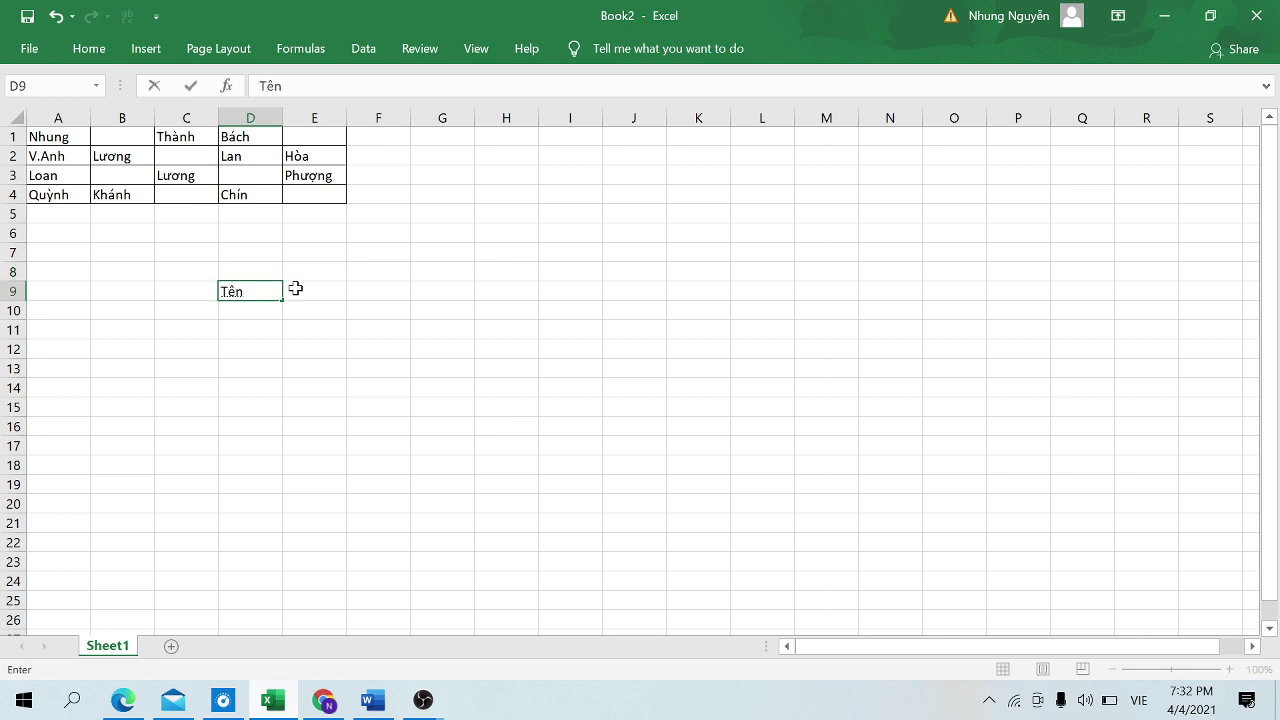
pyautogui.click(317, 290)
pyautogui.write('Hanàng')
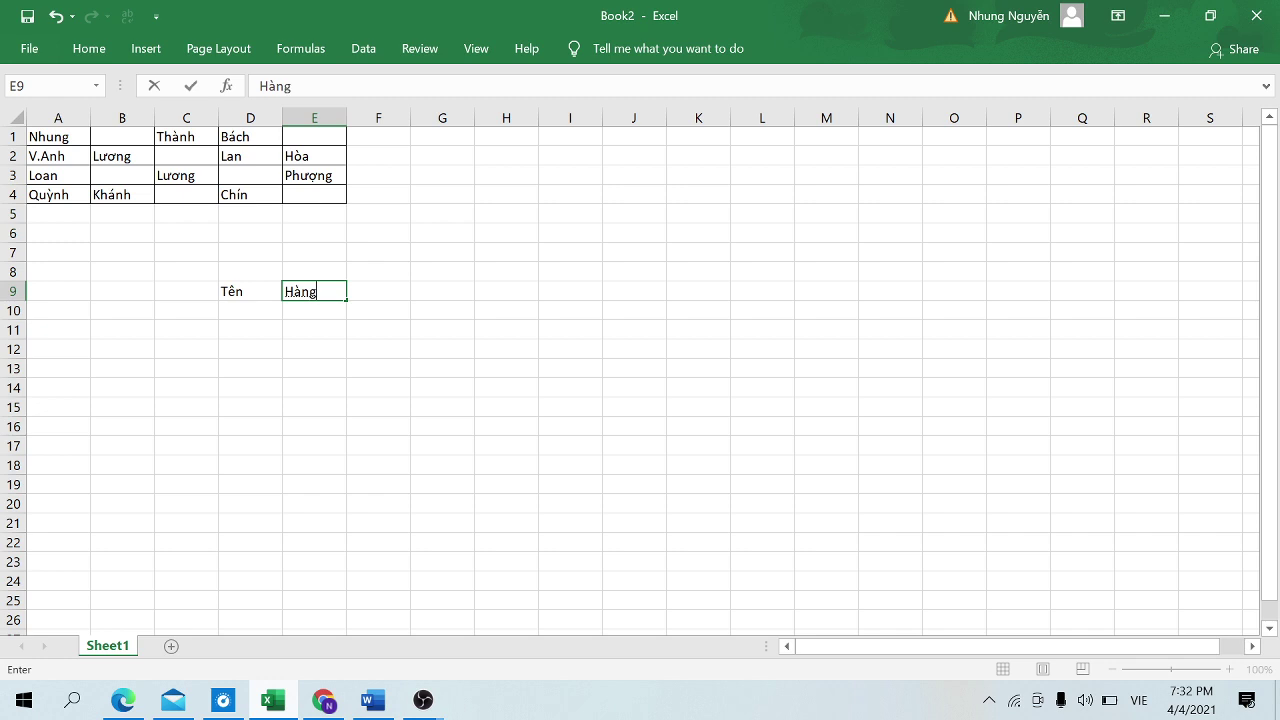
pyautogui.click(366, 289)
pyautogui.write('C')
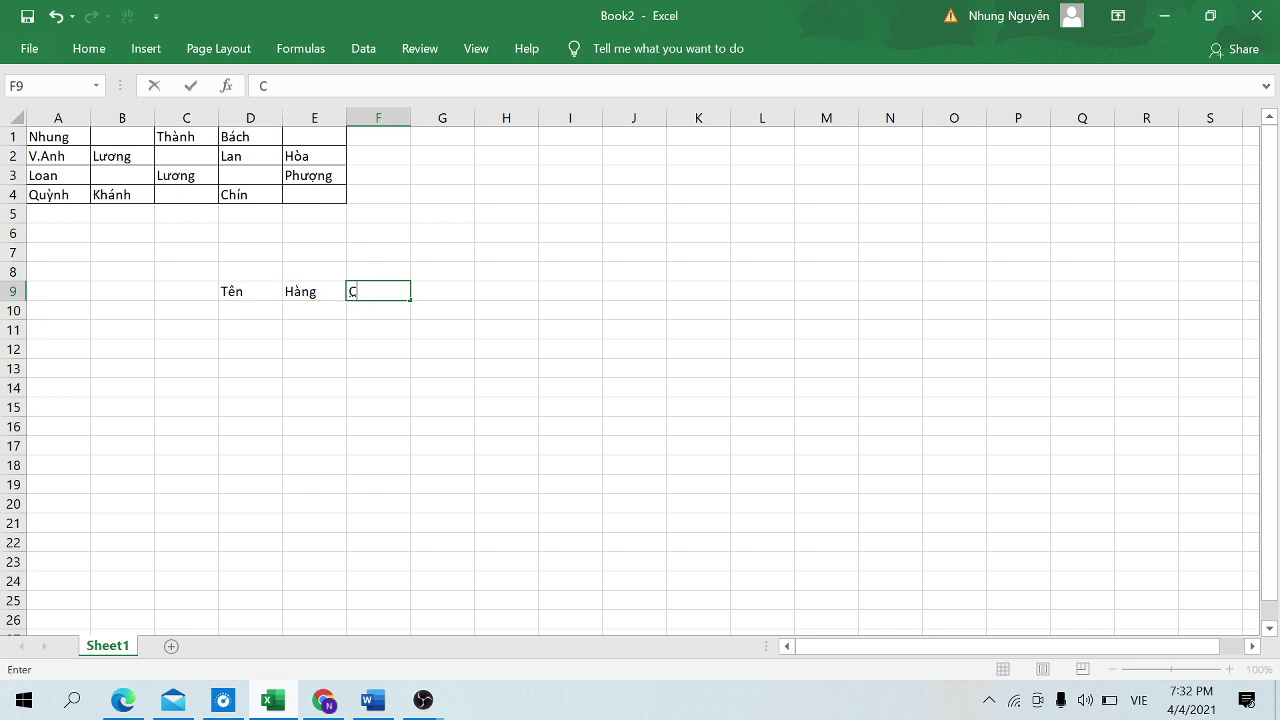
pyautogui.write('ô')
pyautogui.write('t')
pyautogui.click(324, 311)
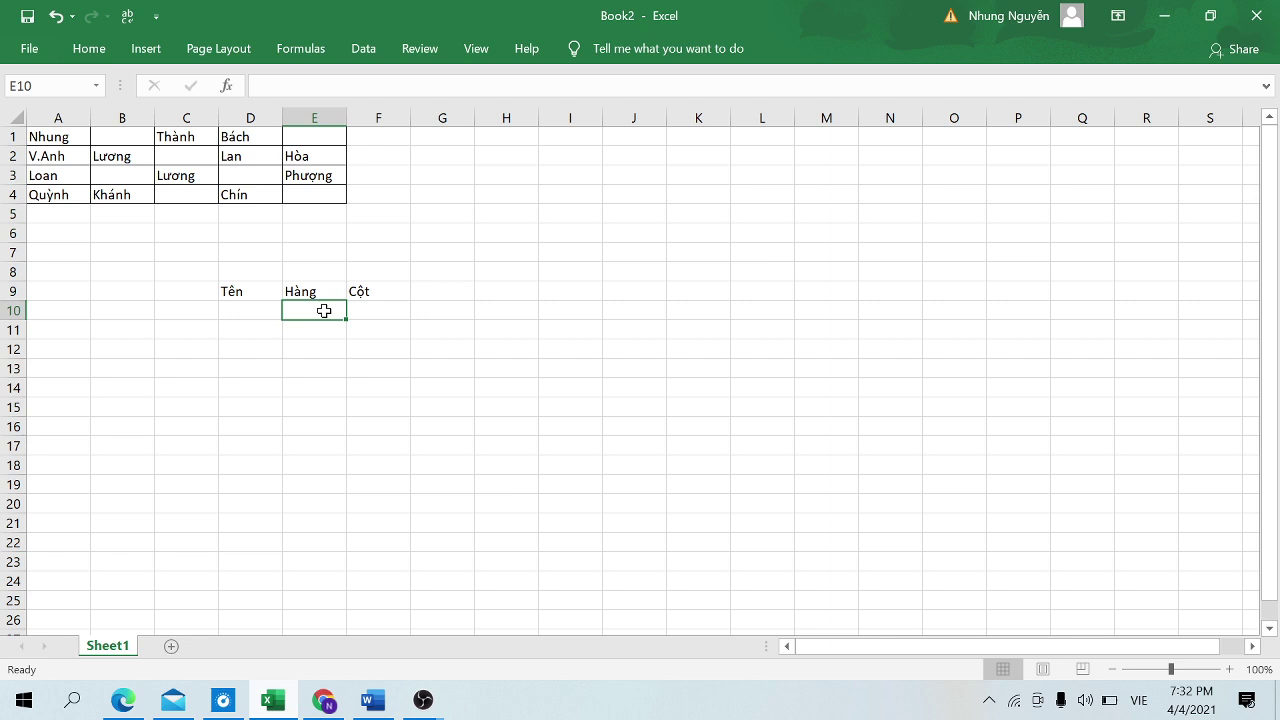
# Step: Start an IF formula in E10, then erase the unfinished attempts
pyautogui.write('=i')
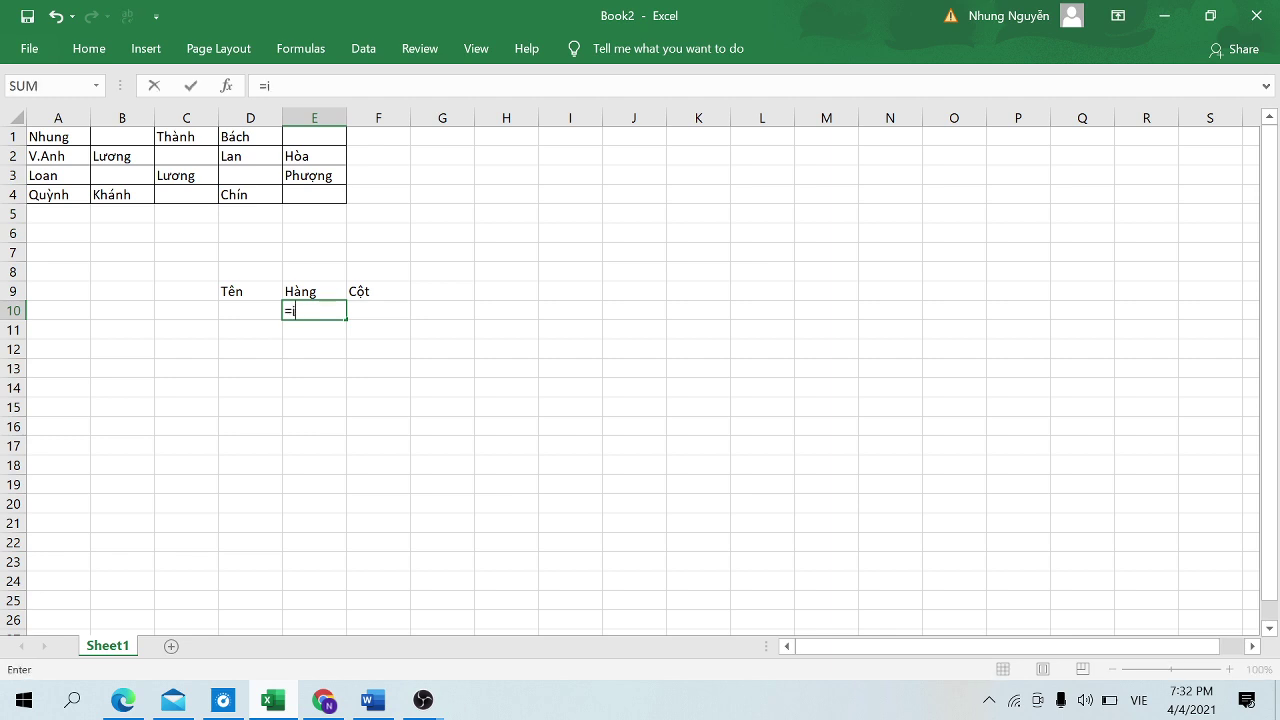
pyautogui.write('f(')
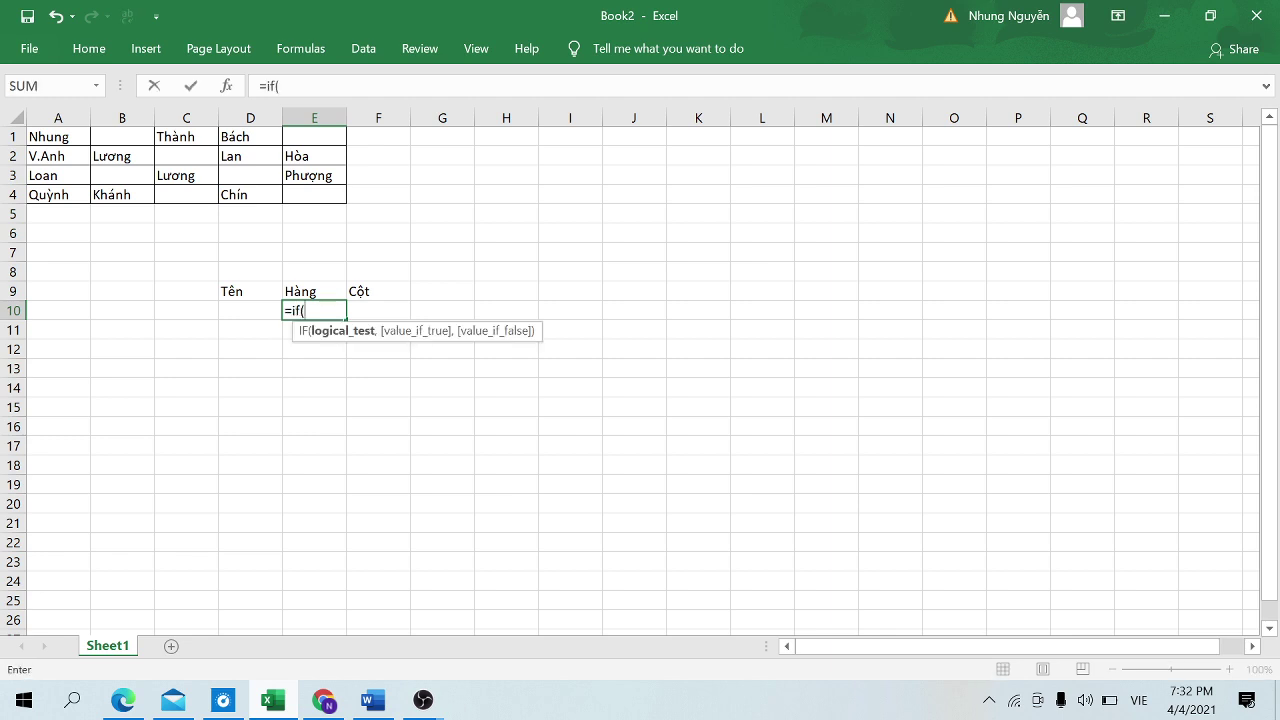
pyautogui.write('E')
pyautogui.write('10')
pyautogui.press('BackSpace')
pyautogui.press('BackSpace')
pyautogui.press('BackSpace')
pyautogui.press('BackSpace')
pyautogui.press('BackSpace')
pyautogui.press('BackSpace')
pyautogui.press('BackSpace')
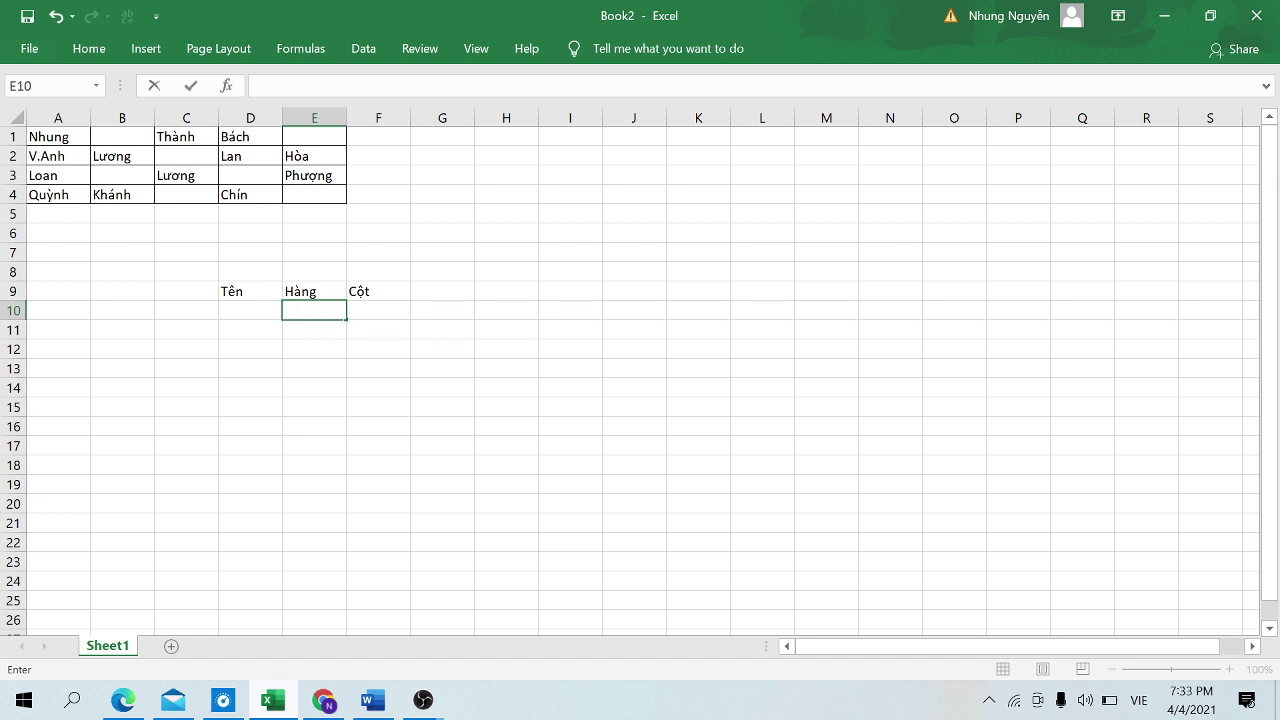
pyautogui.write('+if')
pyautogui.press('BackSpace')
pyautogui.press('BackSpace')
pyautogui.press('BackSpace')
pyautogui.write('=i')
pyautogui.press('BackSpace')
pyautogui.press('BackSpace')
# Step: Enter 1 in E10 and =IF(E10=4,1,E10+1) in E11
pyautogui.write('1')
pyautogui.click(319, 333)
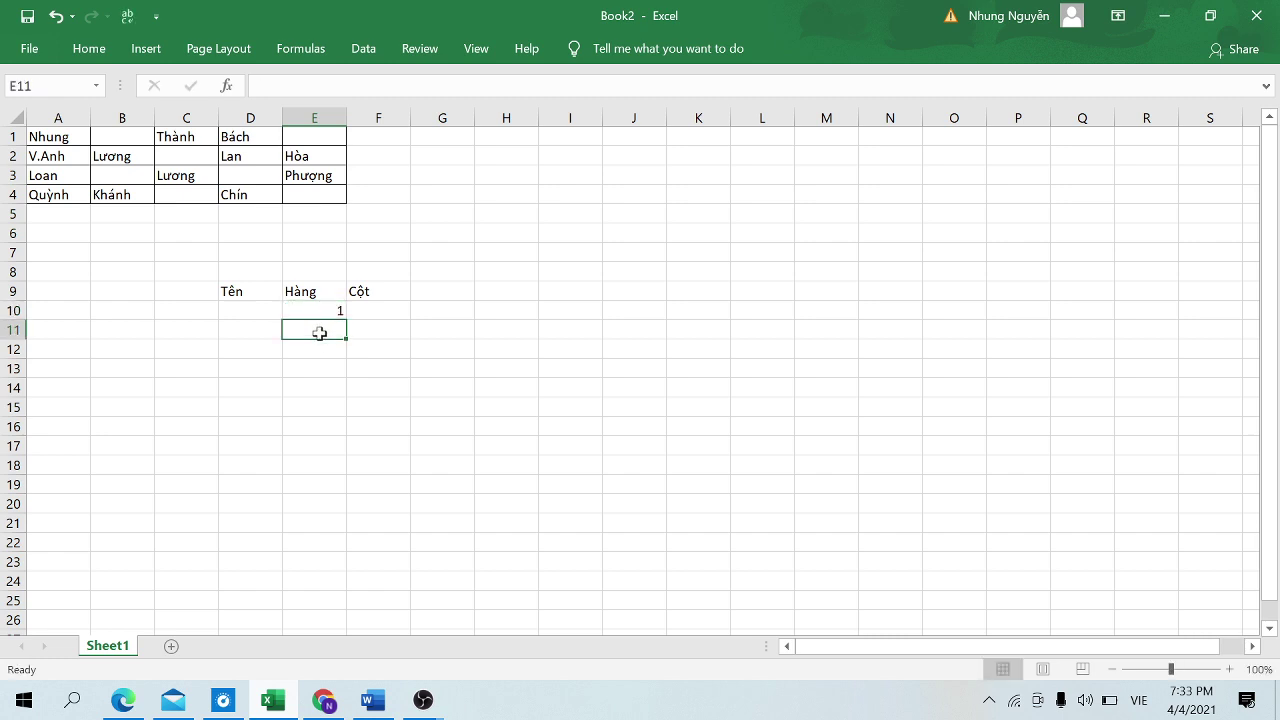
pyautogui.write('=')
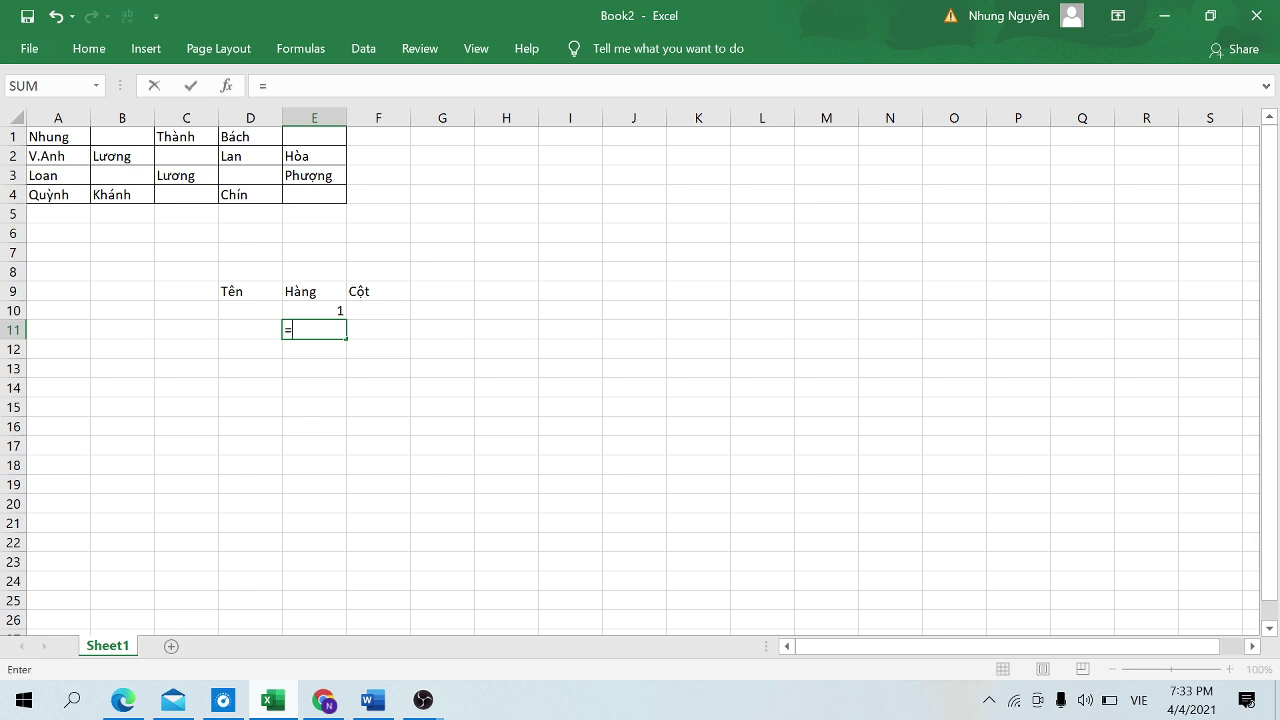
pyautogui.write('if')
pyautogui.write('(')
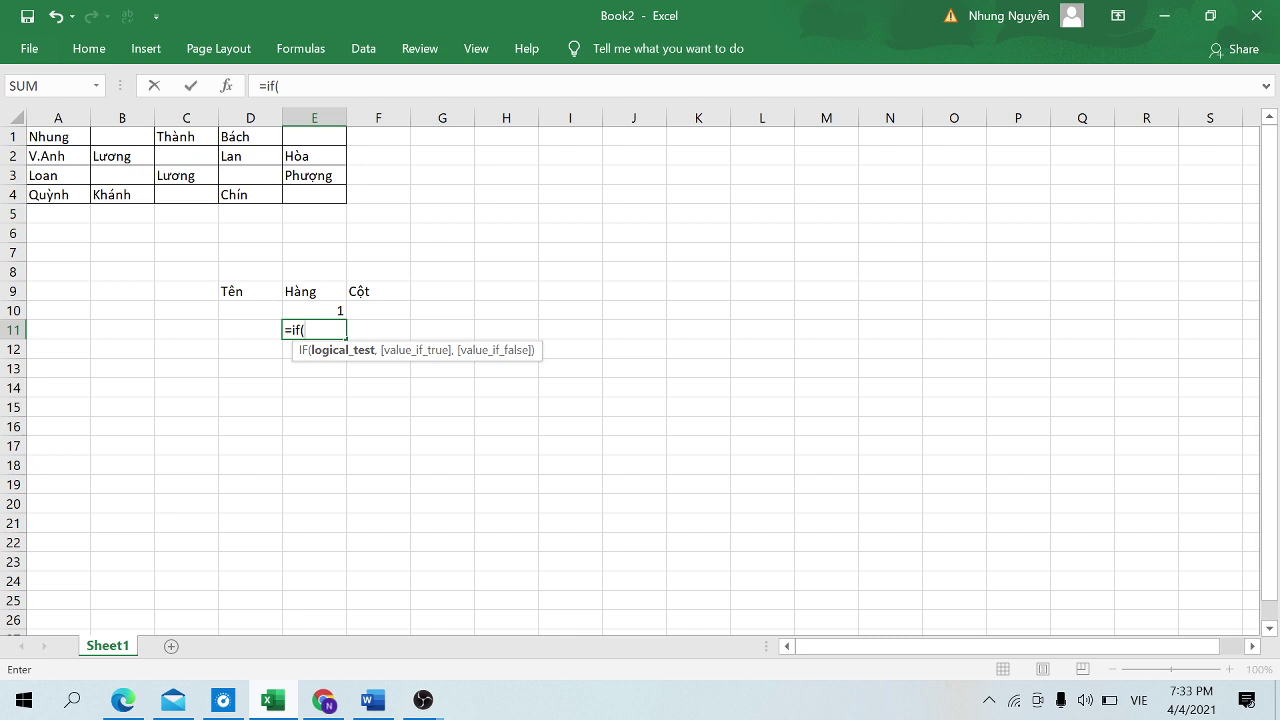
pyautogui.write('E10')
pyautogui.write('=')
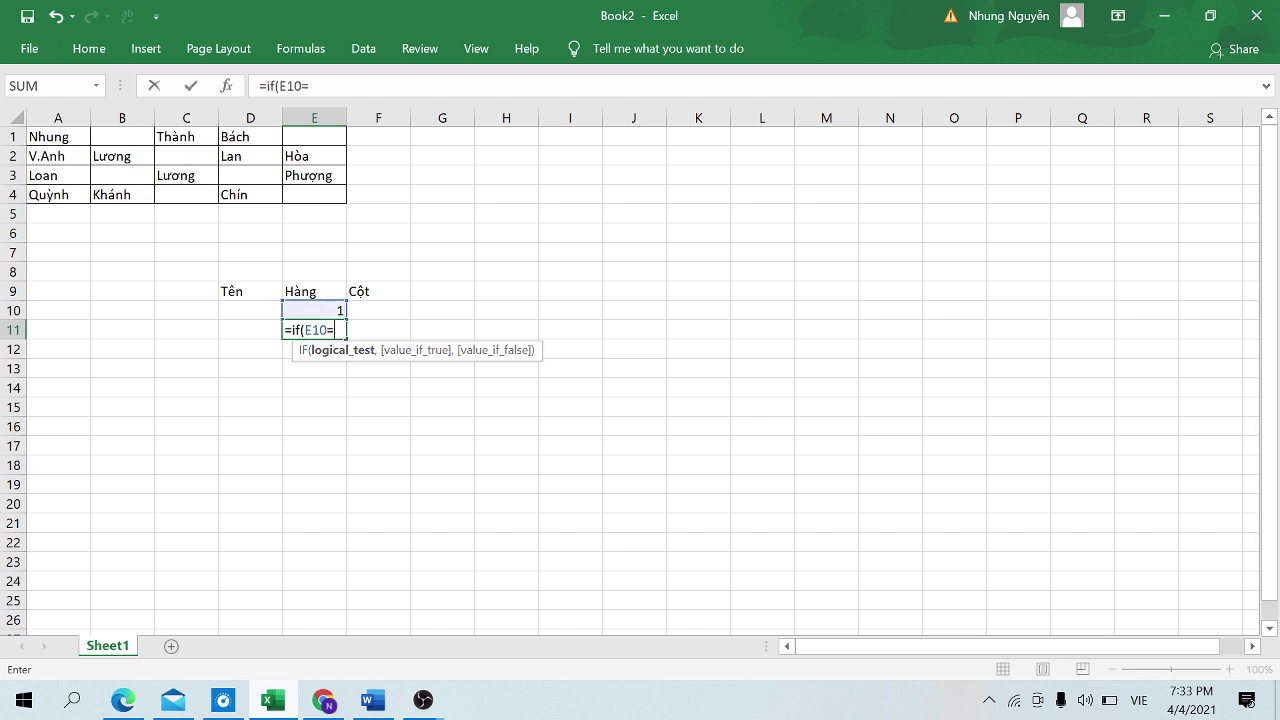
pyautogui.write('4')
pyautogui.write(',')
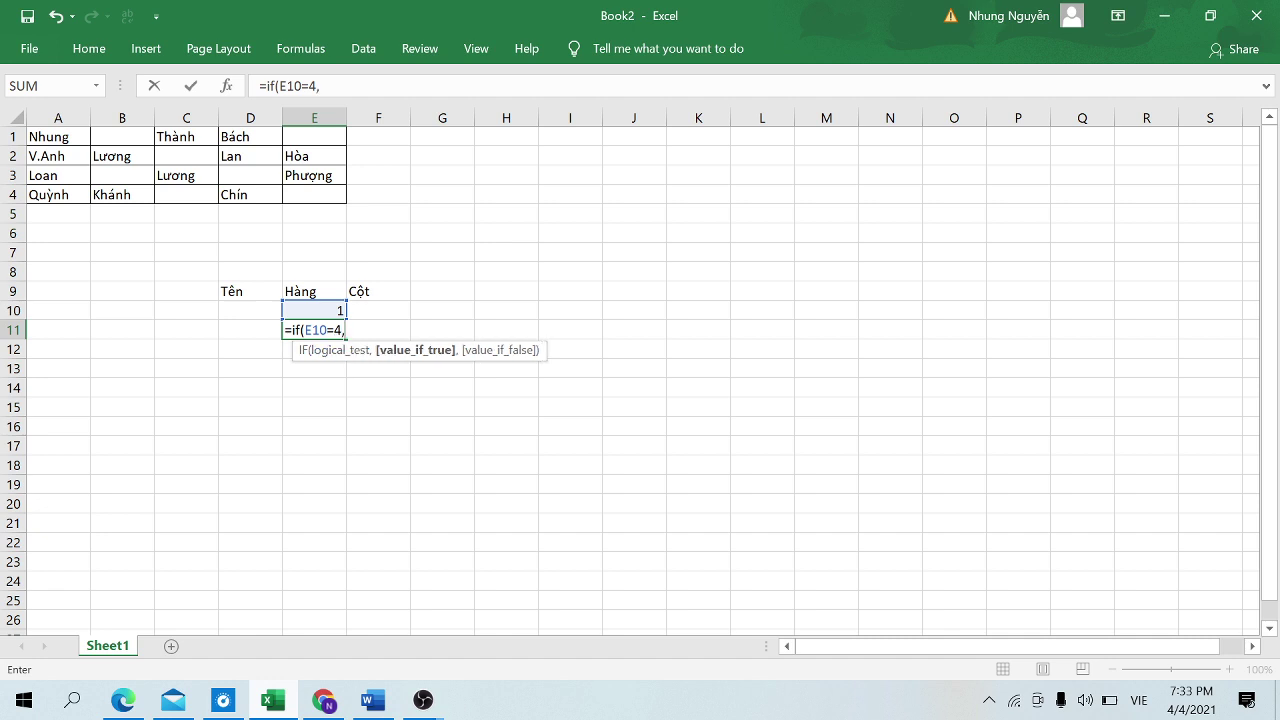
pyautogui.write('1,')
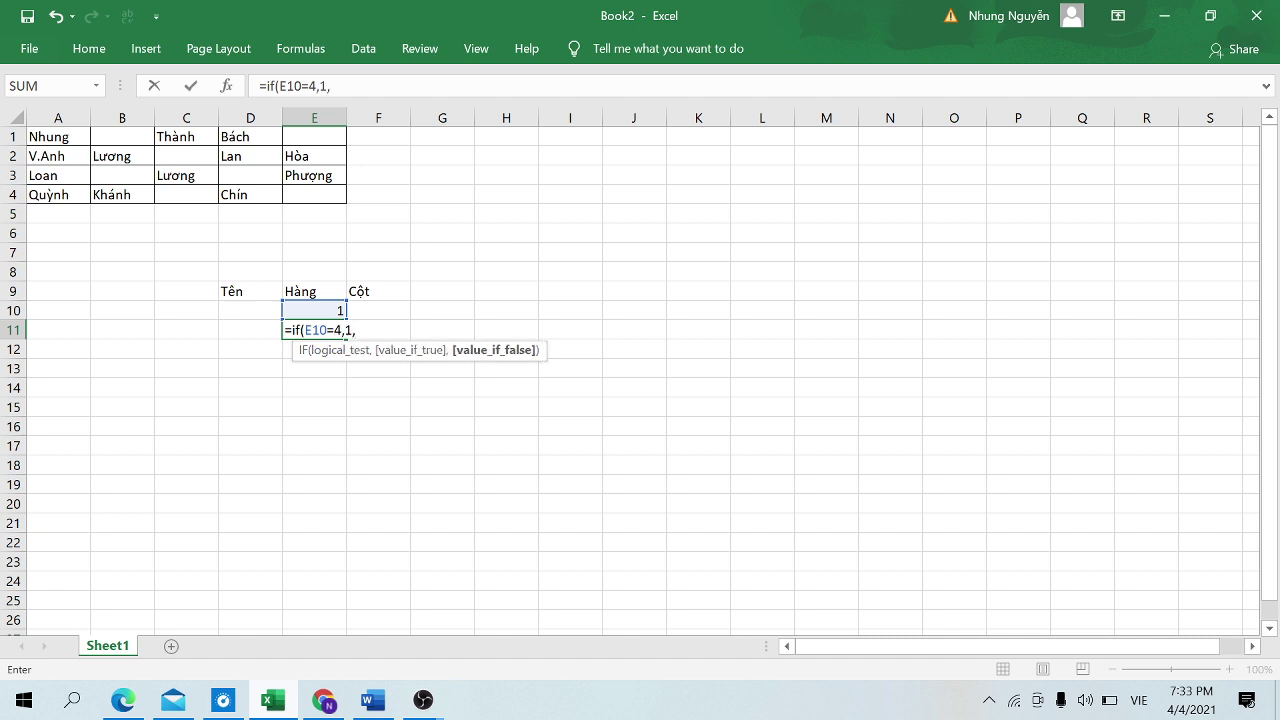
pyautogui.write('E1')
pyautogui.write('0')
pyautogui.write(' +1')
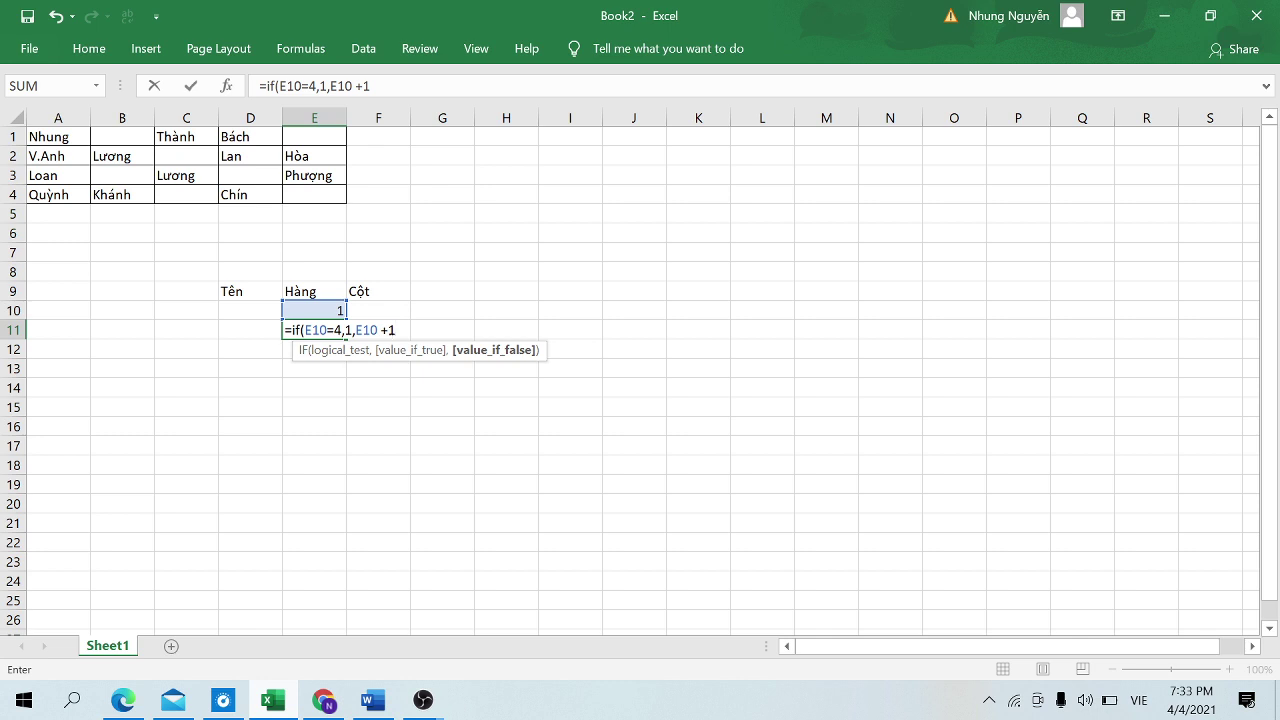
pyautogui.write(')')
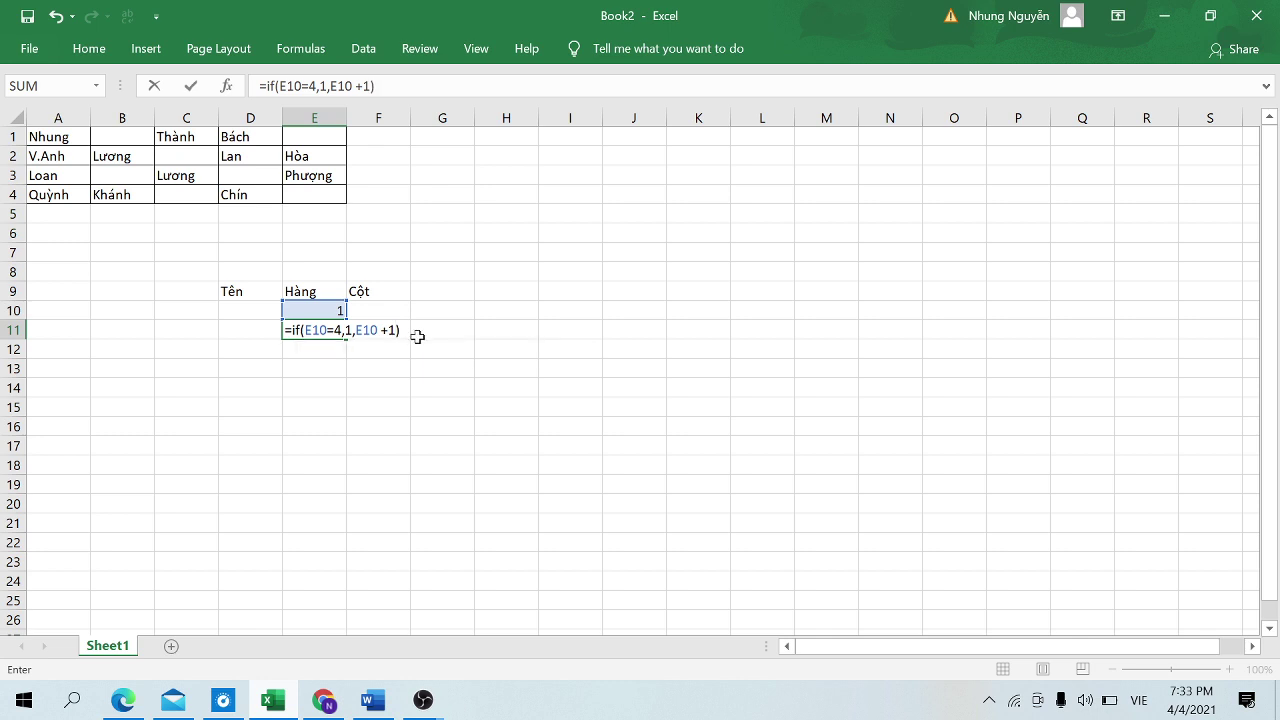
pyautogui.press('Return')
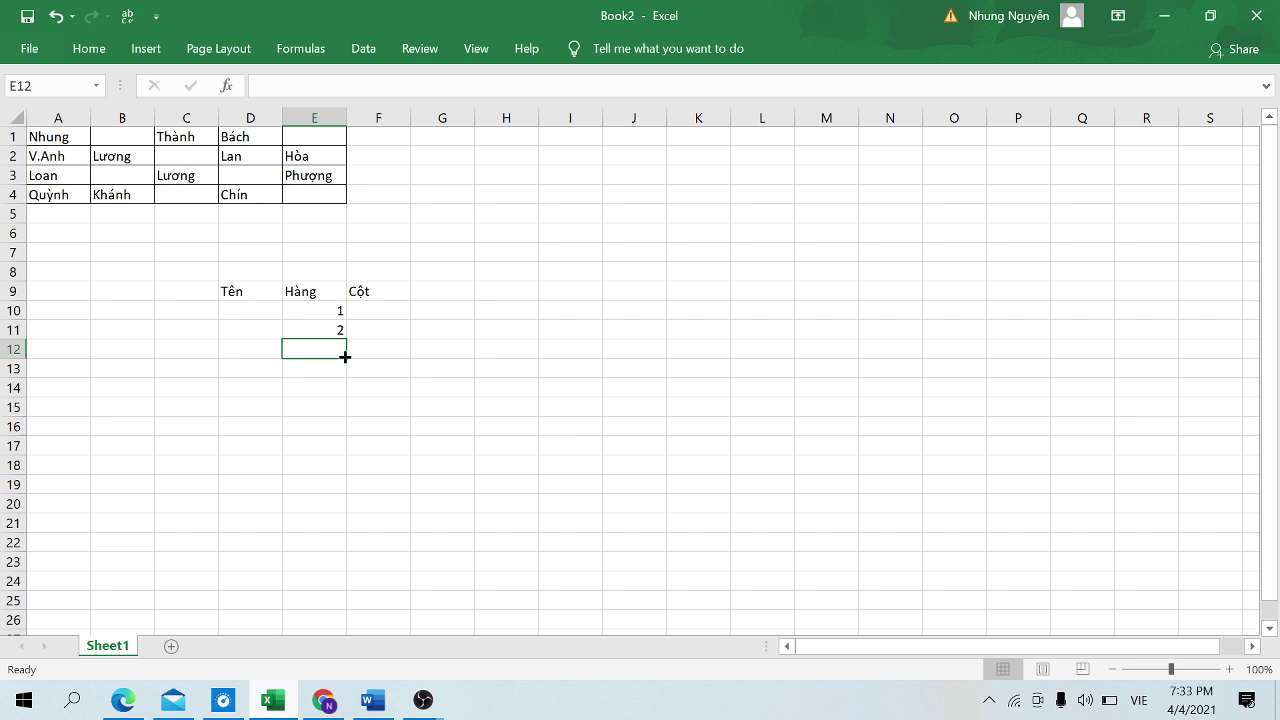
# Step: Fill the E11 formula down to E25 after discarding a mistaken fill
pyautogui.moveTo(345, 355); pyautogui.dragTo(330, 622)
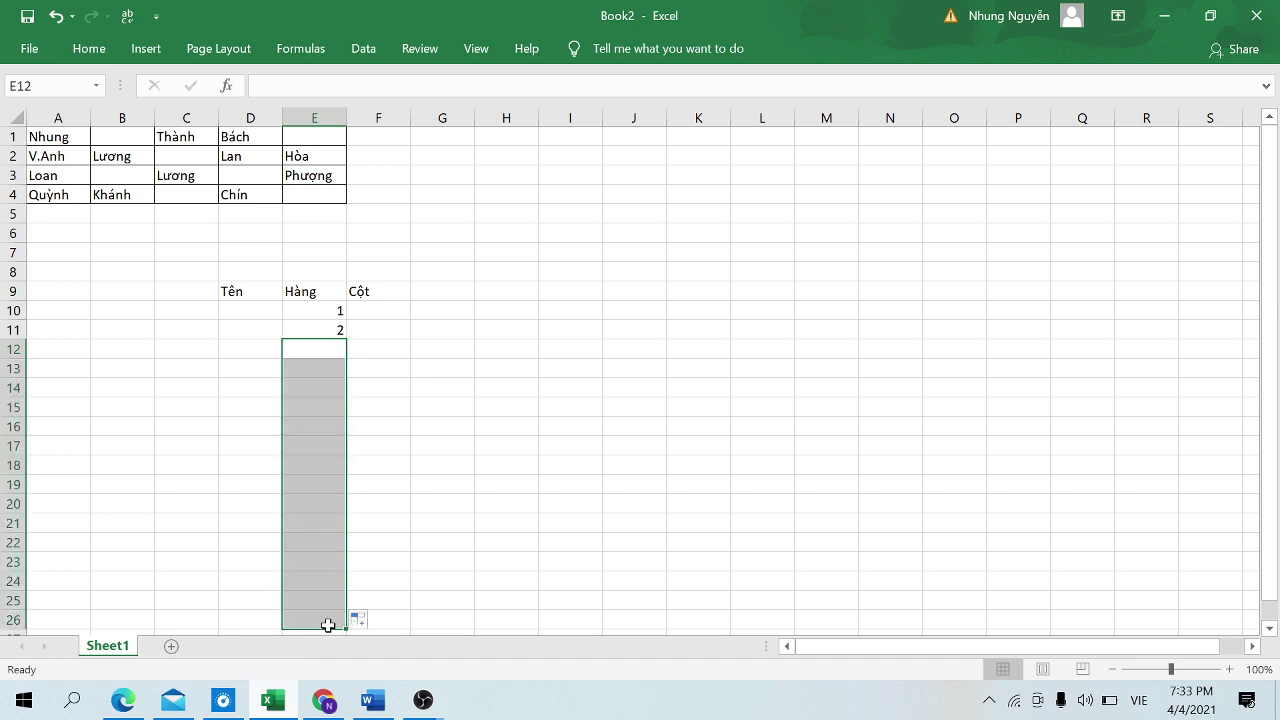
pyautogui.click(377, 364)
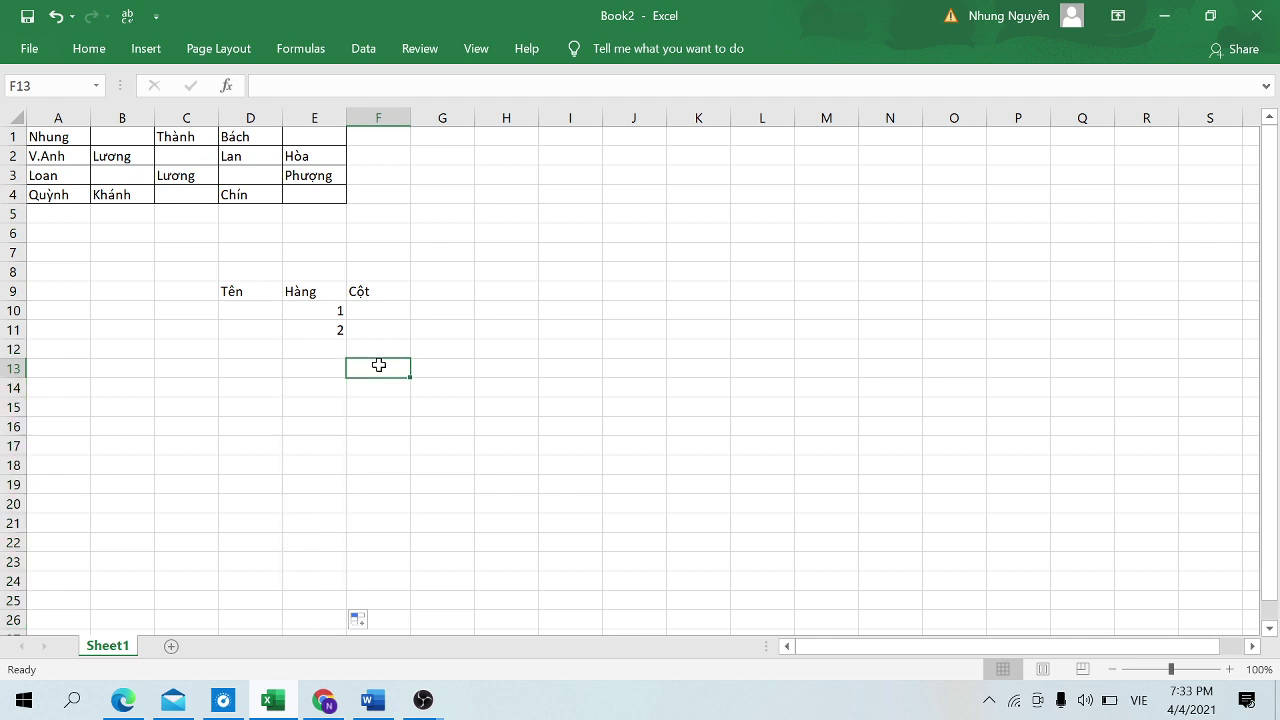
pyautogui.click(320, 331)
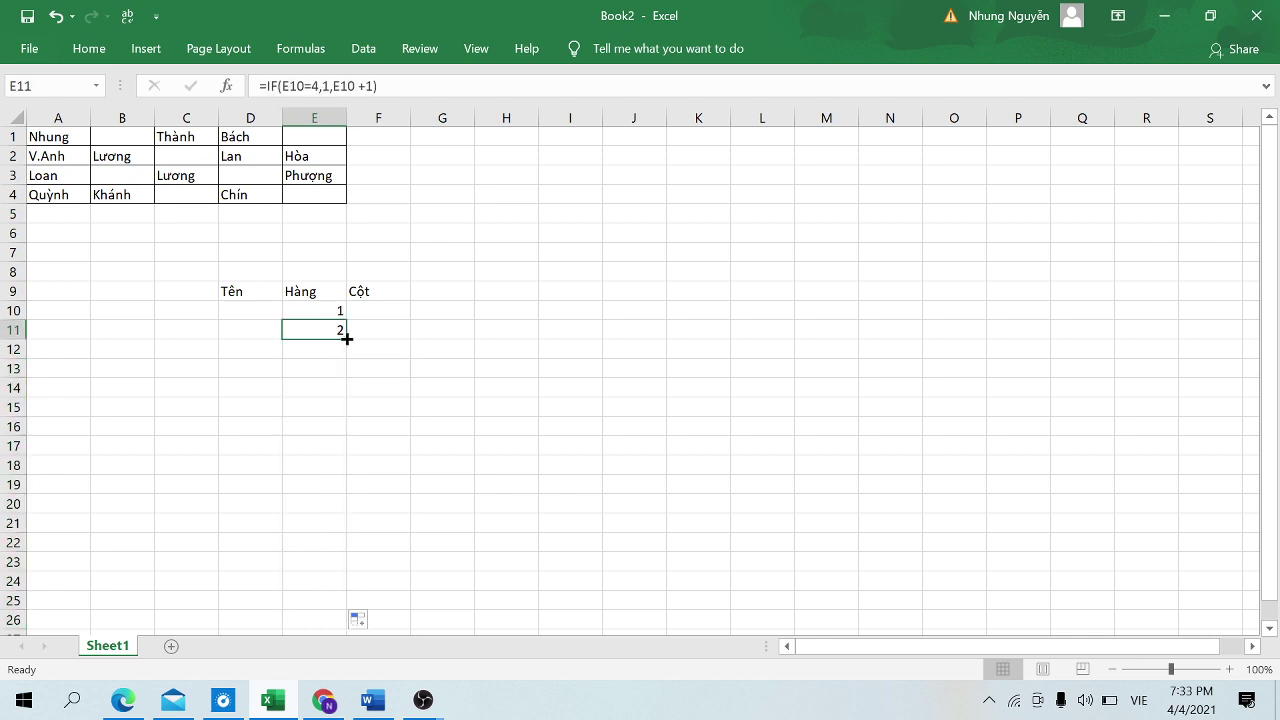
pyautogui.moveTo(346, 338)
pyautogui.mouseDown()
pyautogui.moveTo(335, 464)
pyautogui.moveTo(347, 600)
pyautogui.mouseUp()
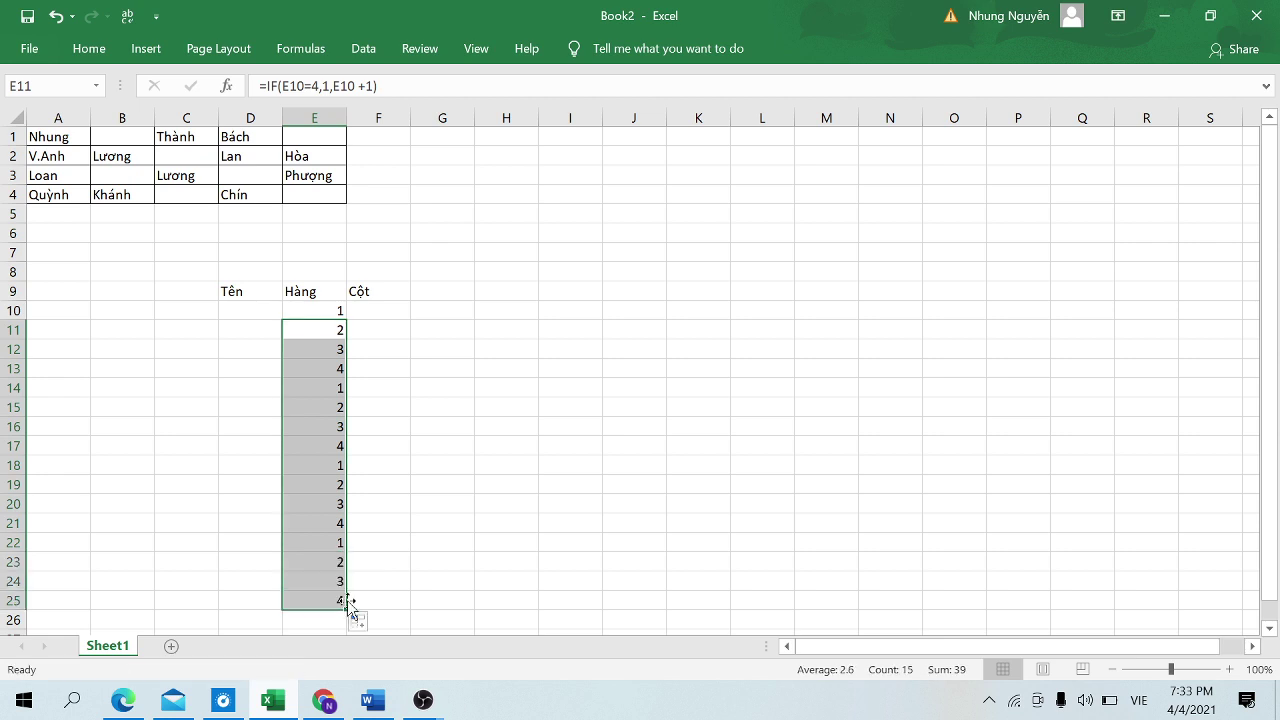
pyautogui.click(366, 316)
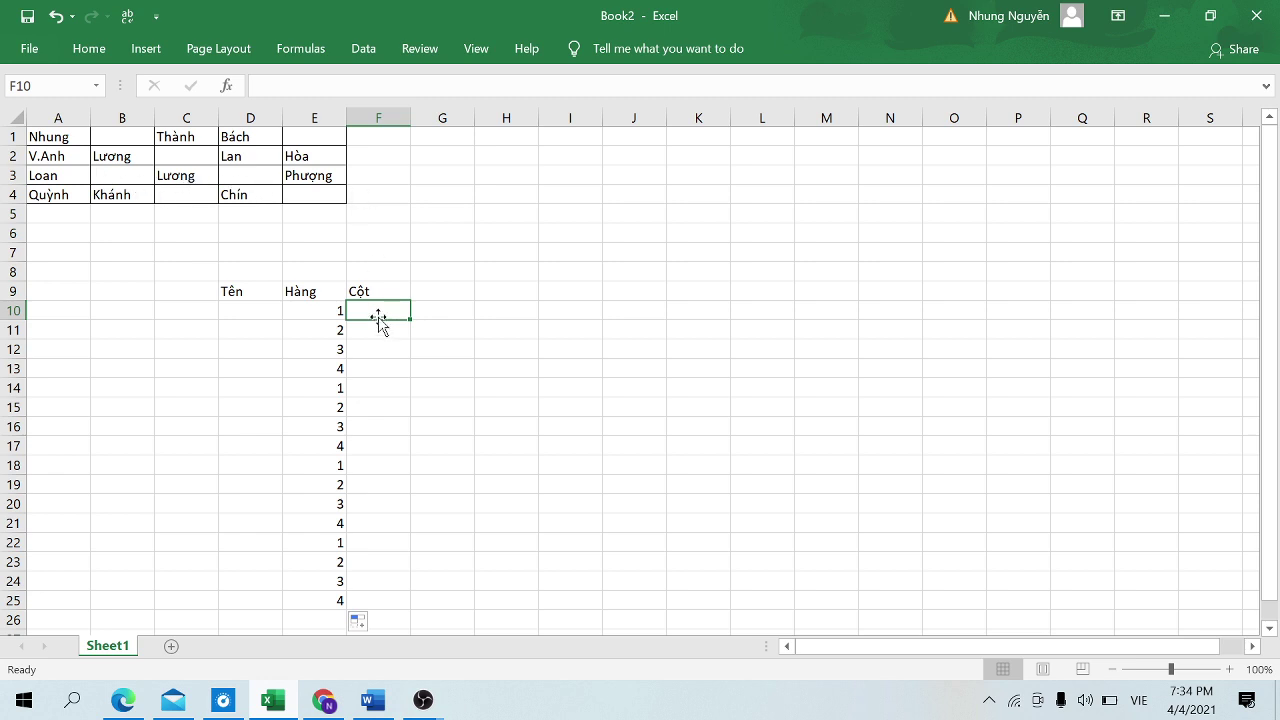
# Step: Enter 1 in each of F10 through F13 and begin the IF formula in F14
pyautogui.write('1')
pyautogui.press('Return')
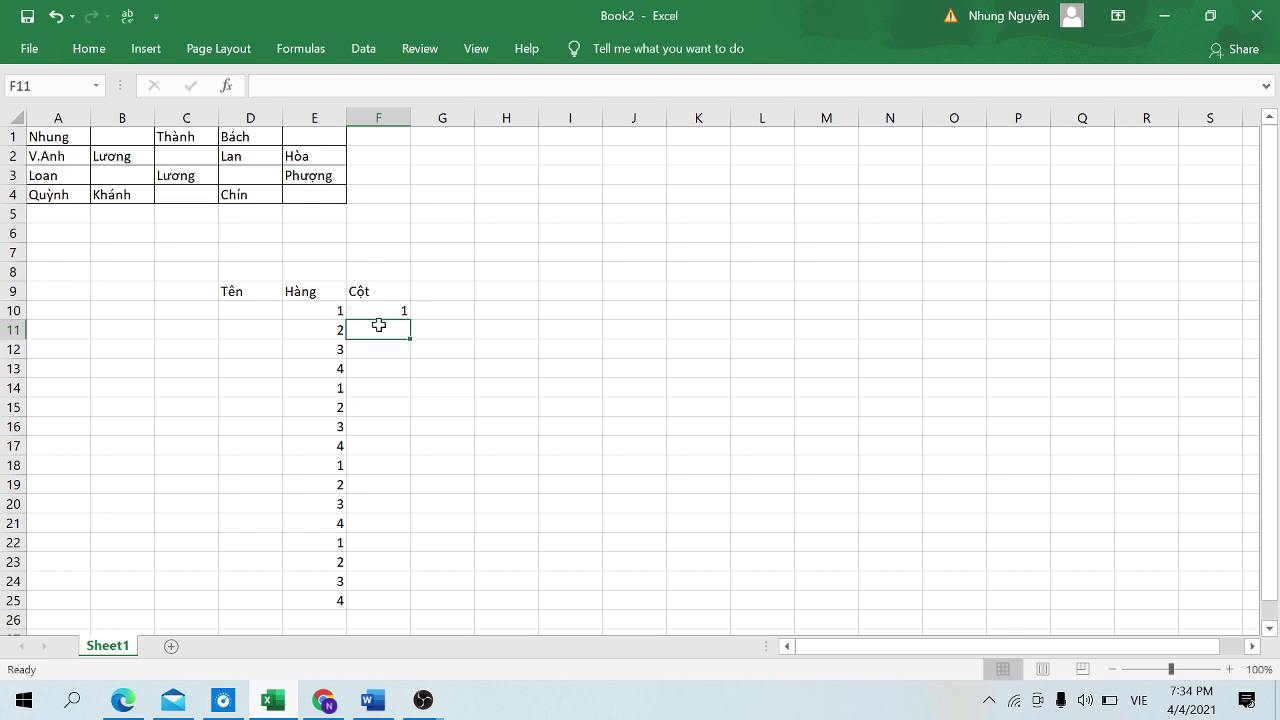
pyautogui.write('1')
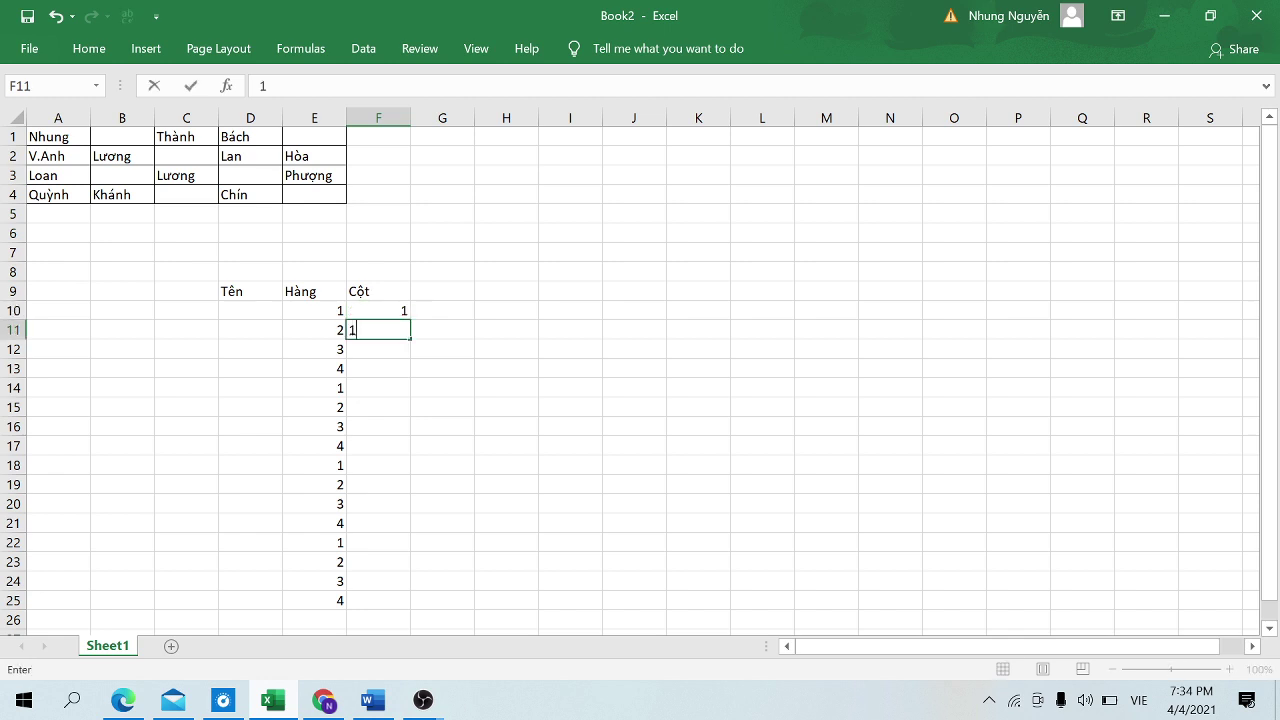
pyautogui.press('Return')
pyautogui.write('1')
pyautogui.press('Return')
pyautogui.write('1')
pyautogui.press('Return')
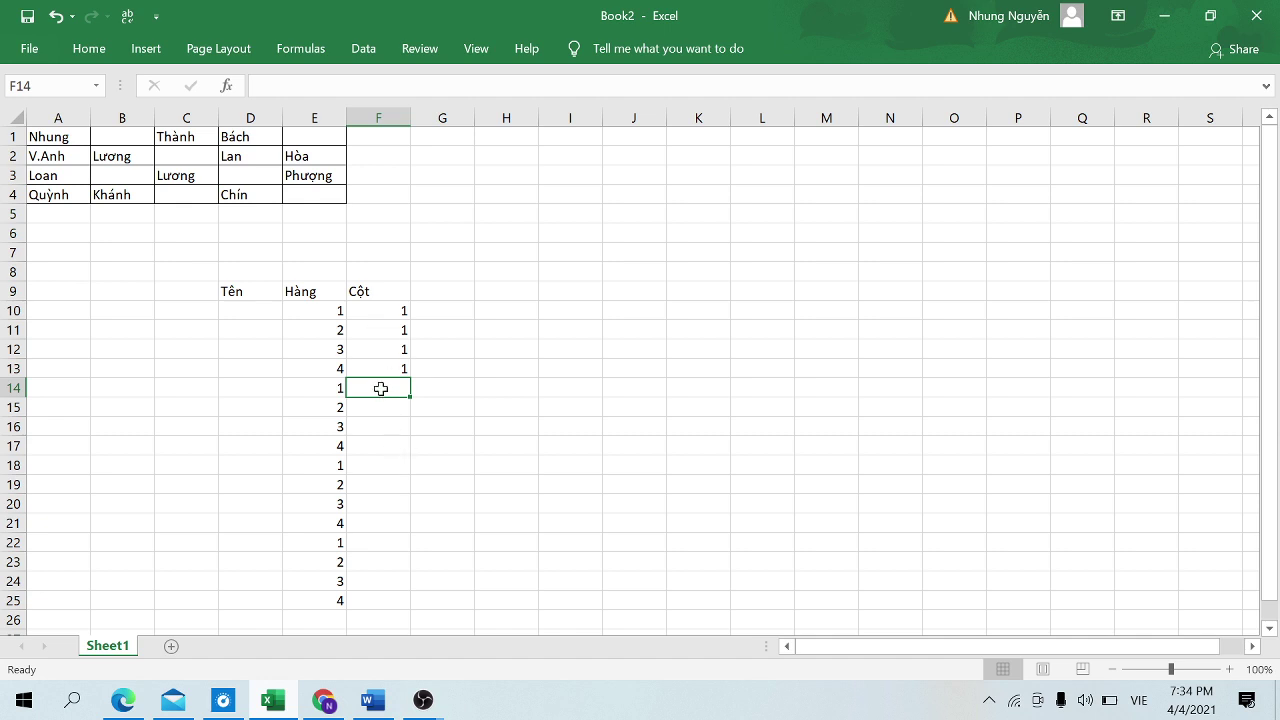
pyautogui.write('1')
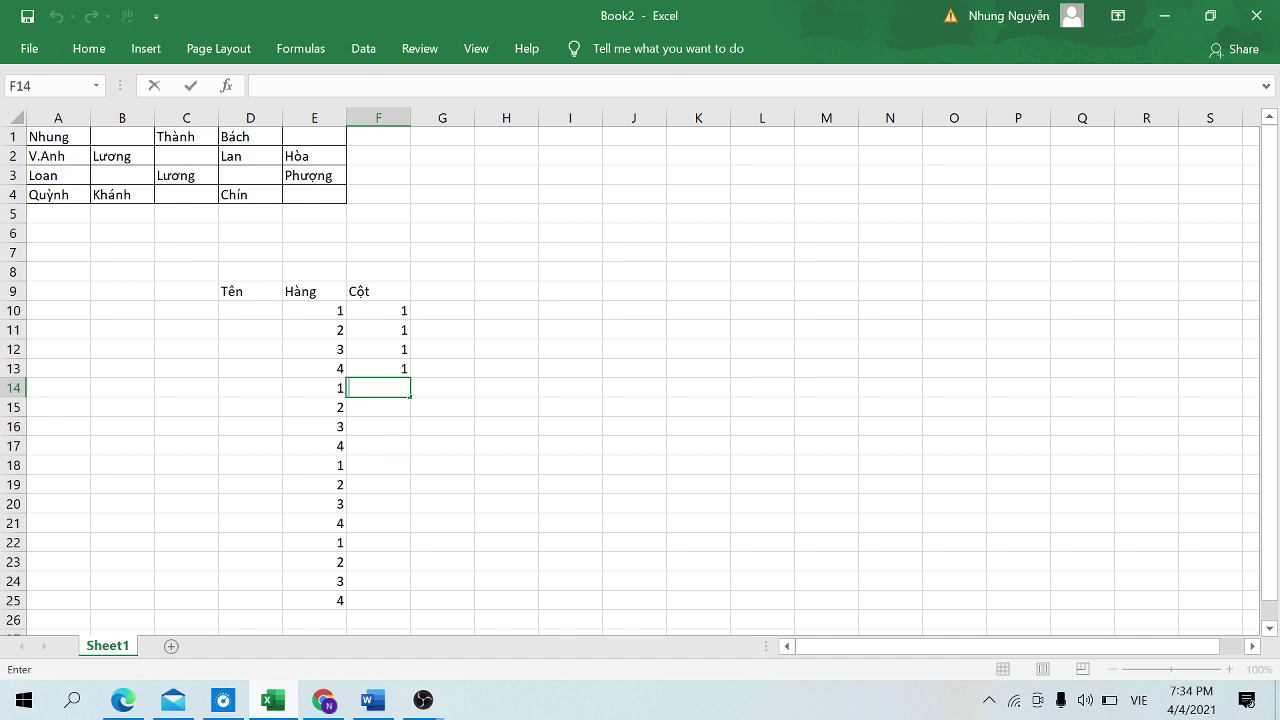
pyautogui.write('=if')
pyautogui.write('(')
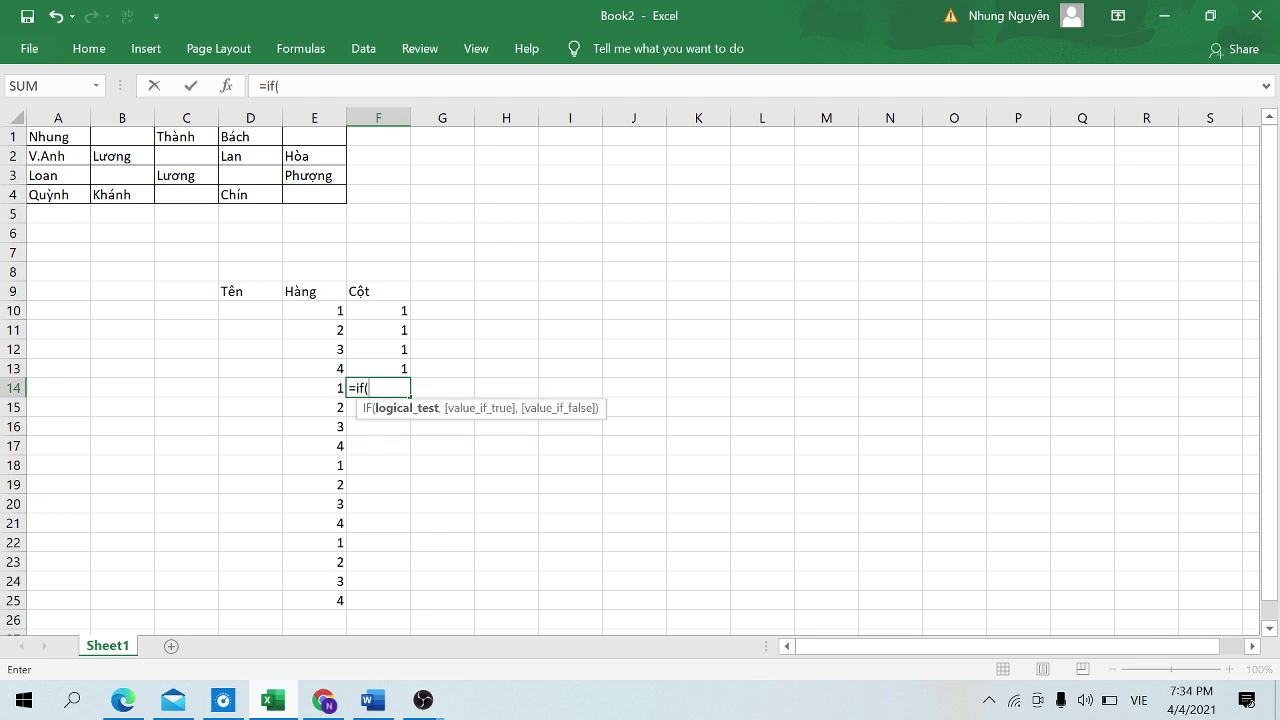
pyautogui.write('E1')
pyautogui.write('3')
pyautogui.write('=4')
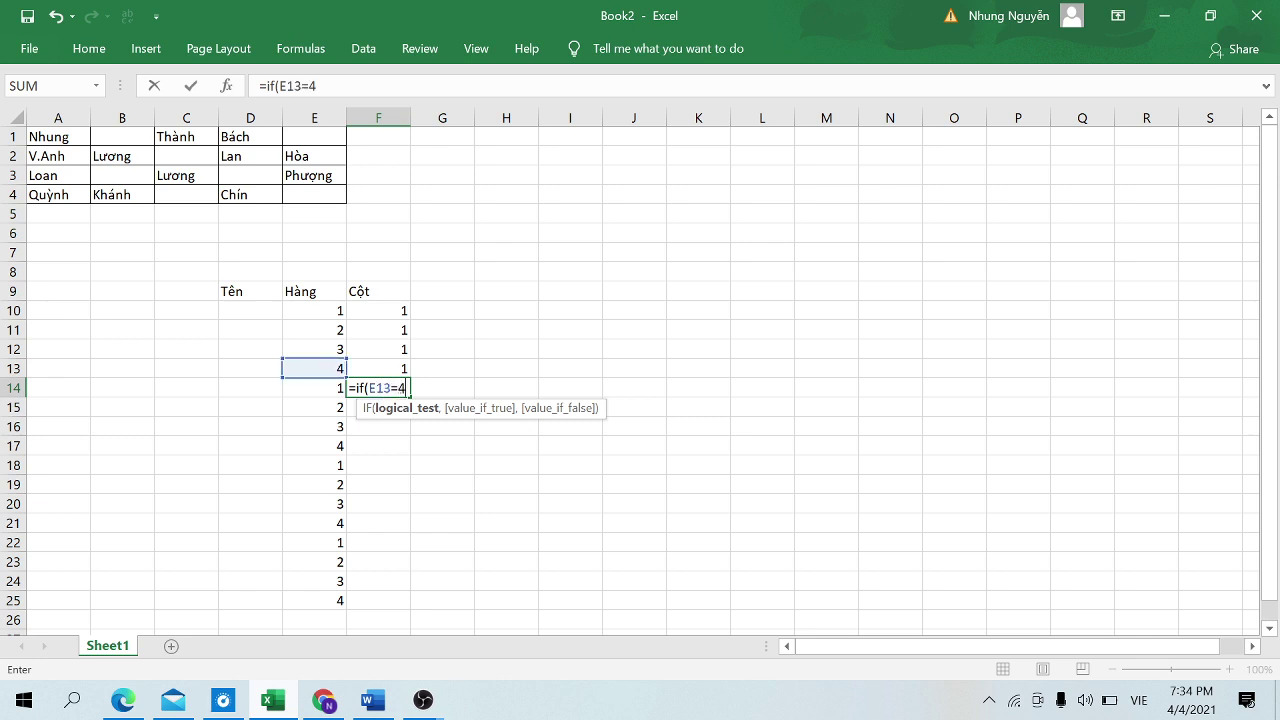
pyautogui.write(',')
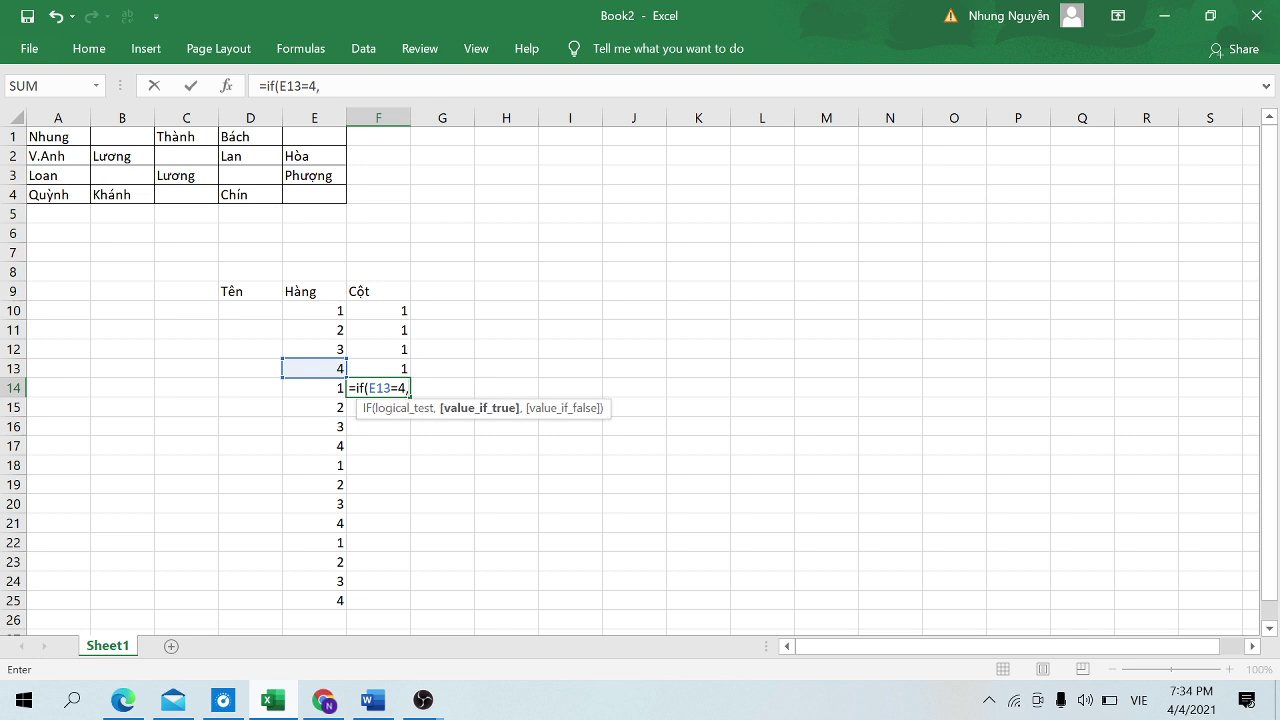
pyautogui.write('F')
pyautogui.write('10')
pyautogui.write('_')
# Step: Complete =IF(E13=4,F10+1,F13) in F14 and fill it down to F25
pyautogui.press('BackSpace')
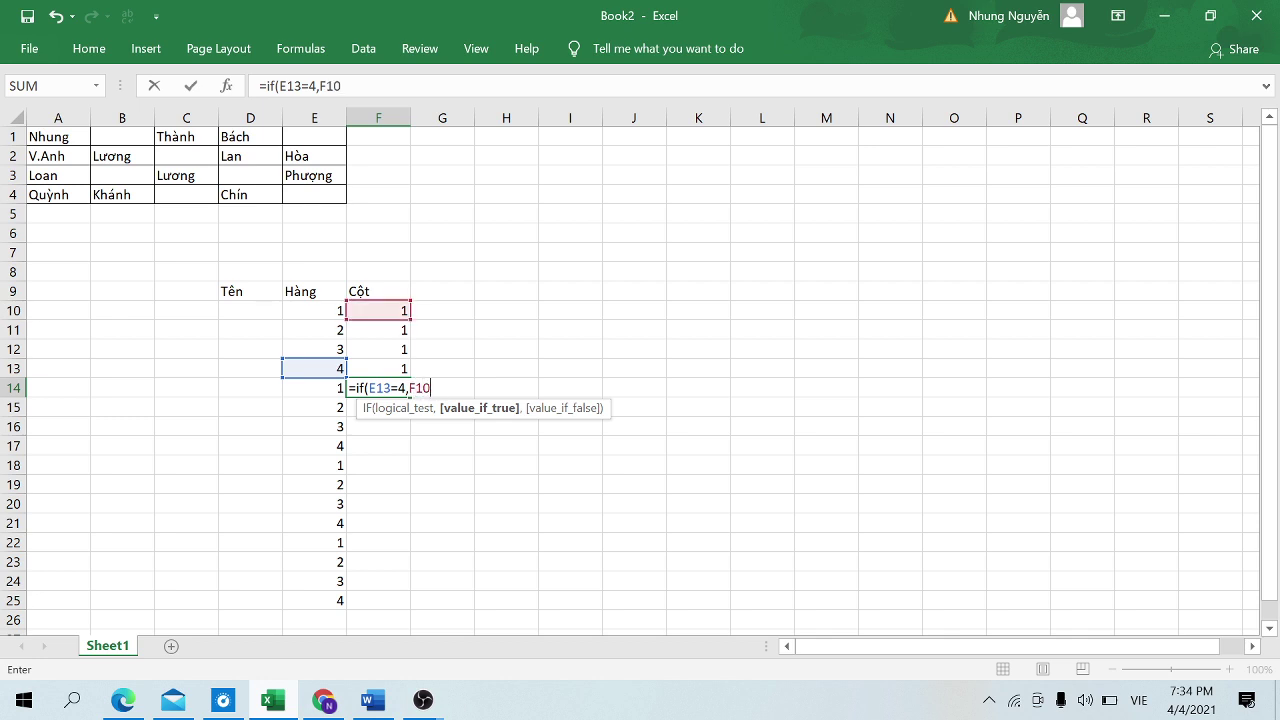
pyautogui.write('+1')
pyautogui.write(',')
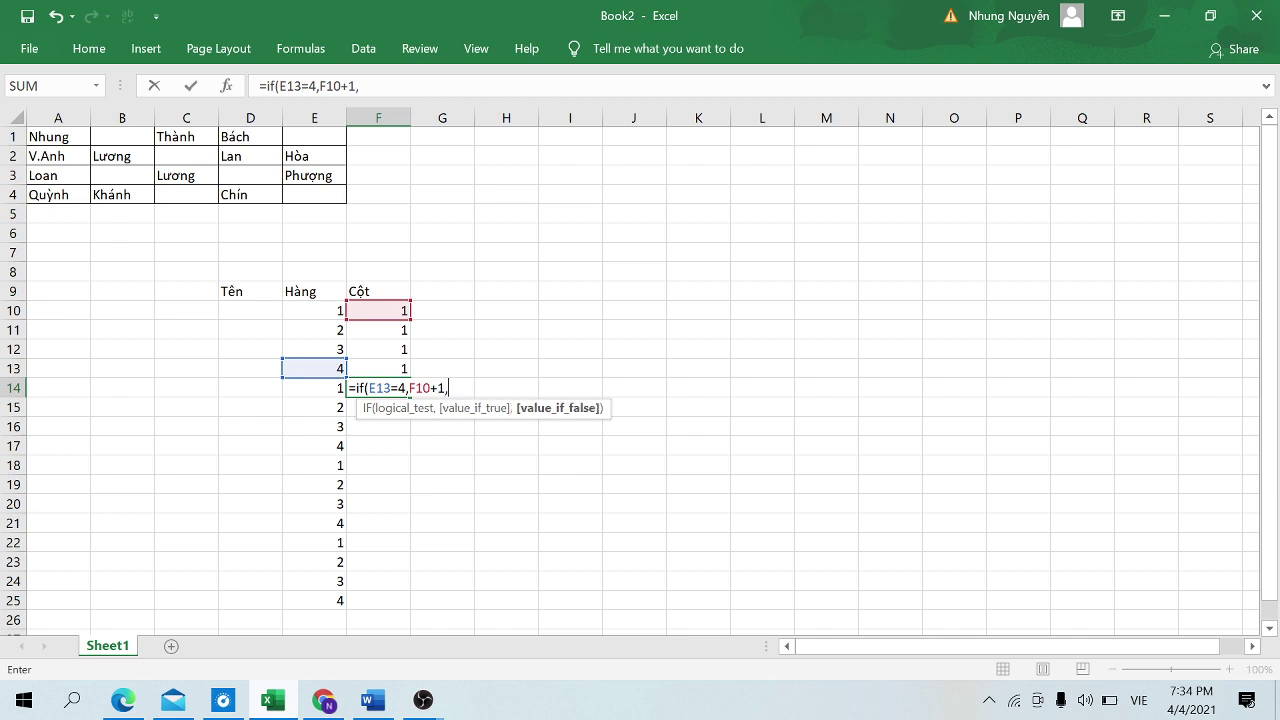
pyautogui.write('F')
pyautogui.write('3')
pyautogui.write(')')
pyautogui.press('Return')
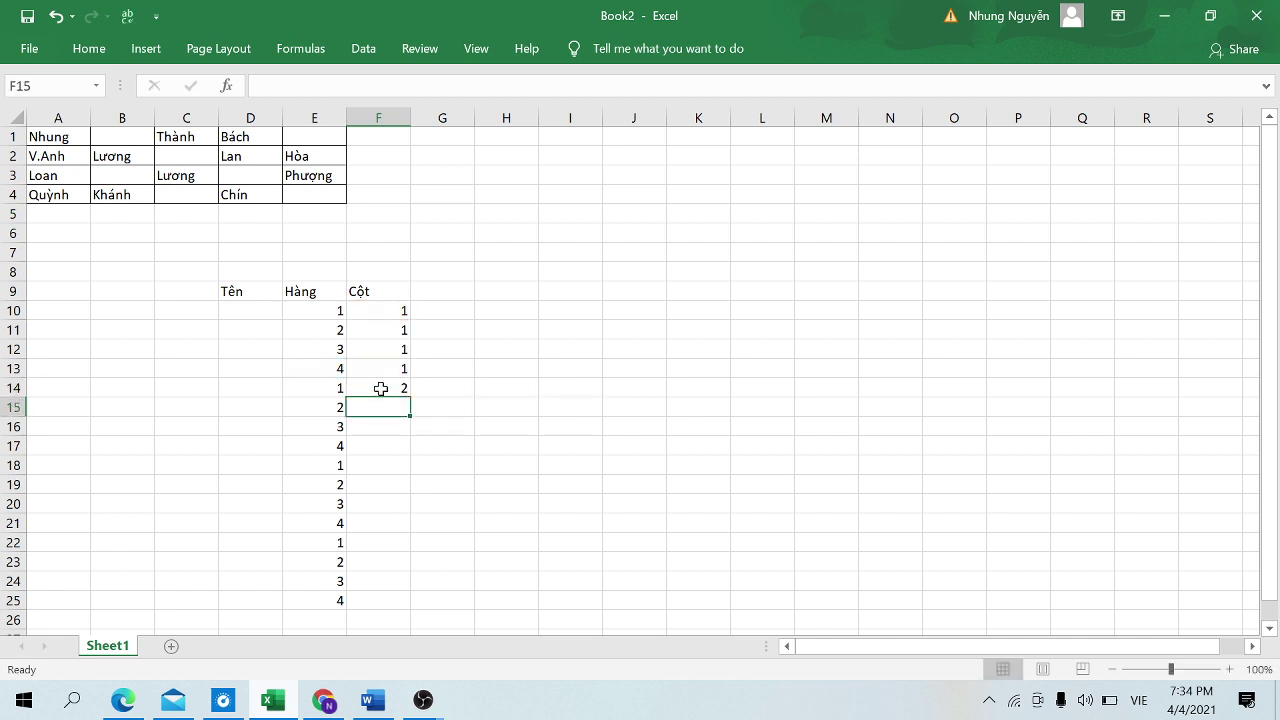
pyautogui.click(399, 389)
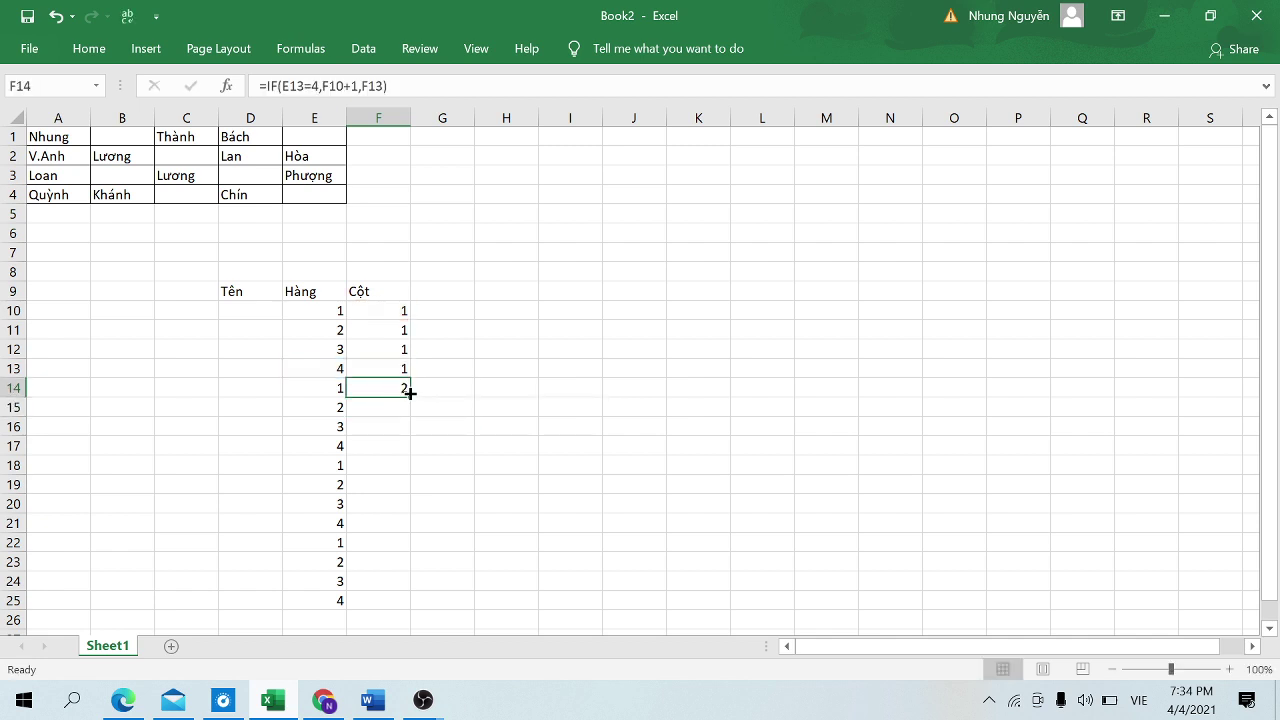
pyautogui.moveTo(409, 394); pyautogui.dragTo(405, 613)
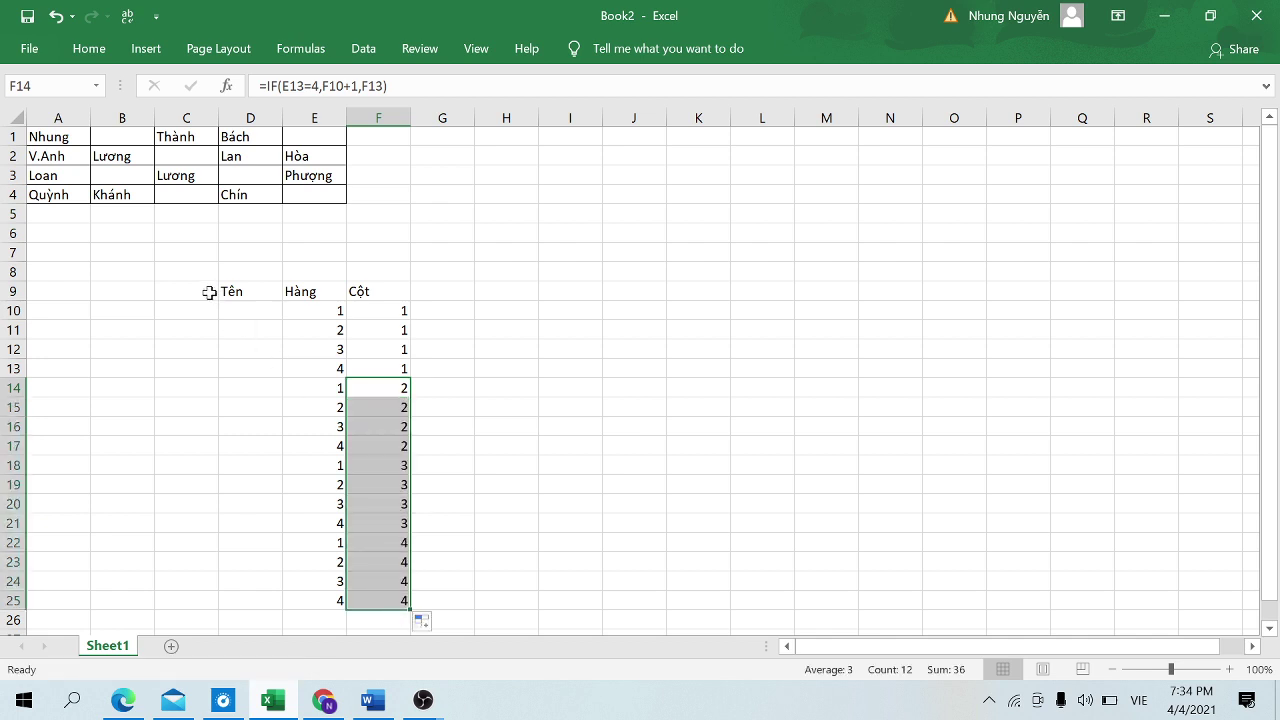
pyautogui.click(239, 316)
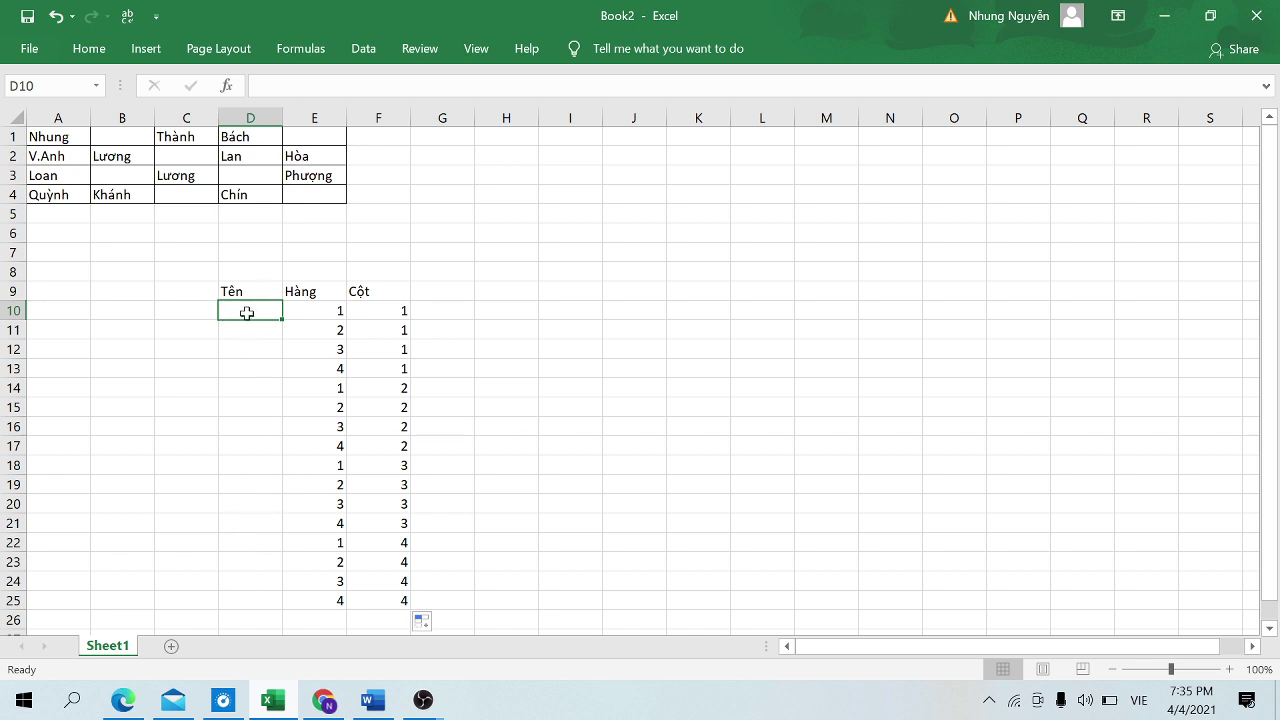
# Step: Enter =INDEX($A$1:$E$4,E10,F10) in D10 so it returns Nhung
pyautogui.press('F2')
pyautogui.write('=')
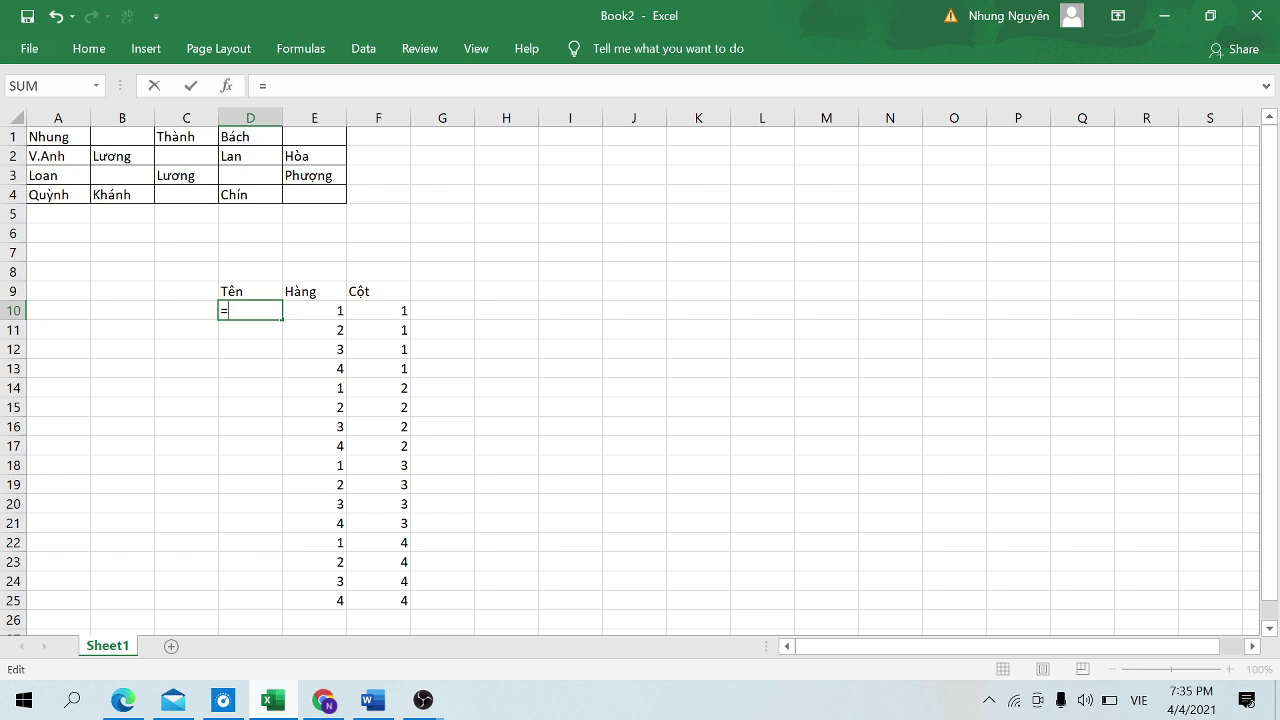
pyautogui.write('index(')
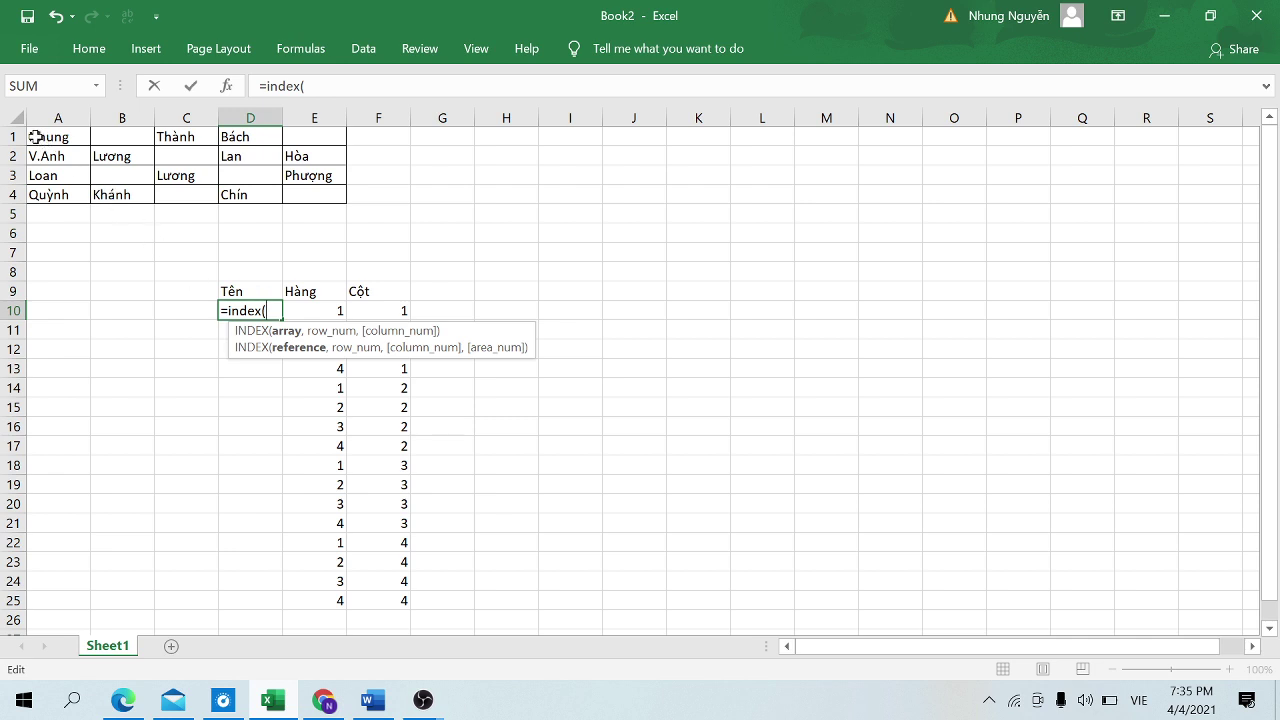
pyautogui.moveTo(36, 137); pyautogui.dragTo(316, 194)
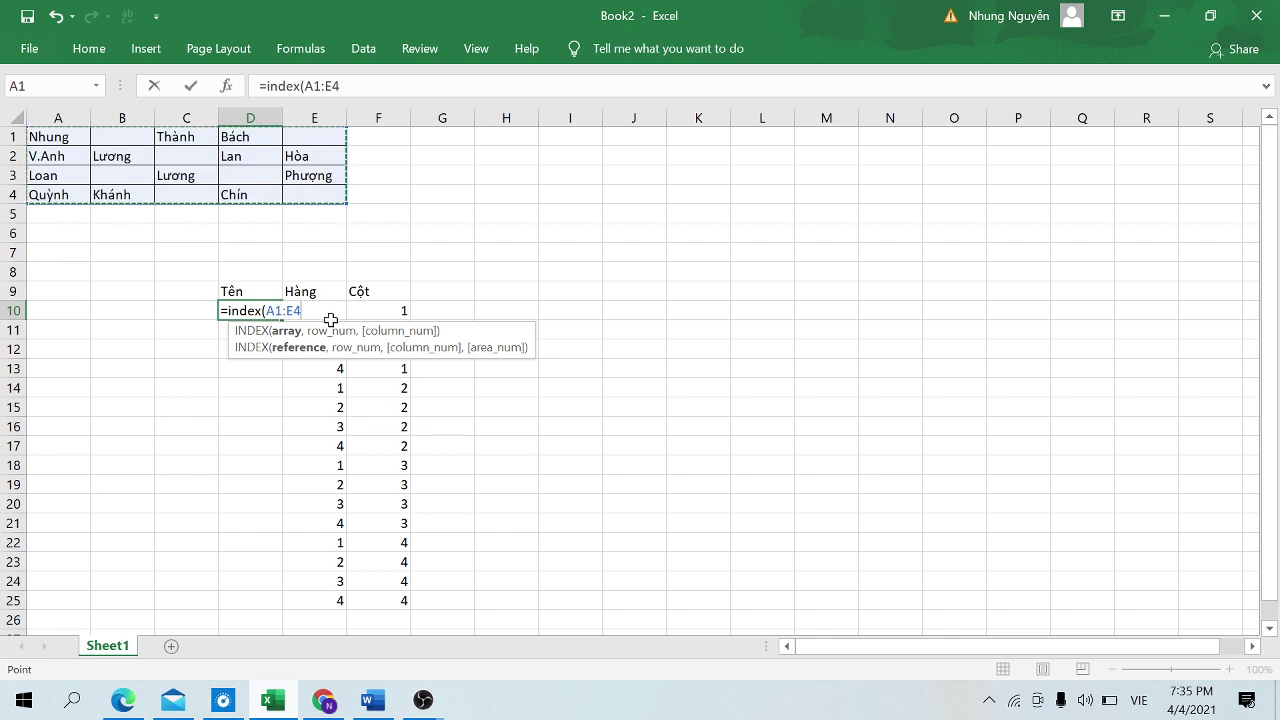
pyautogui.press('F4')
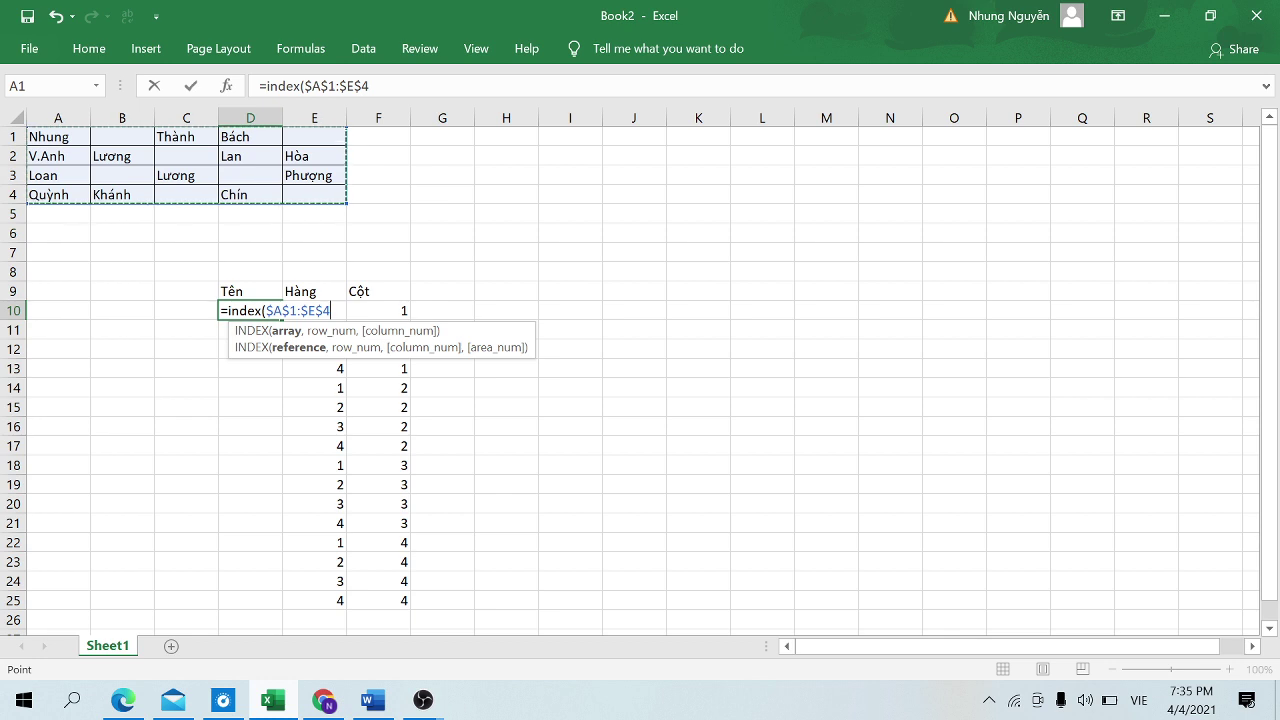
pyautogui.write(',E')
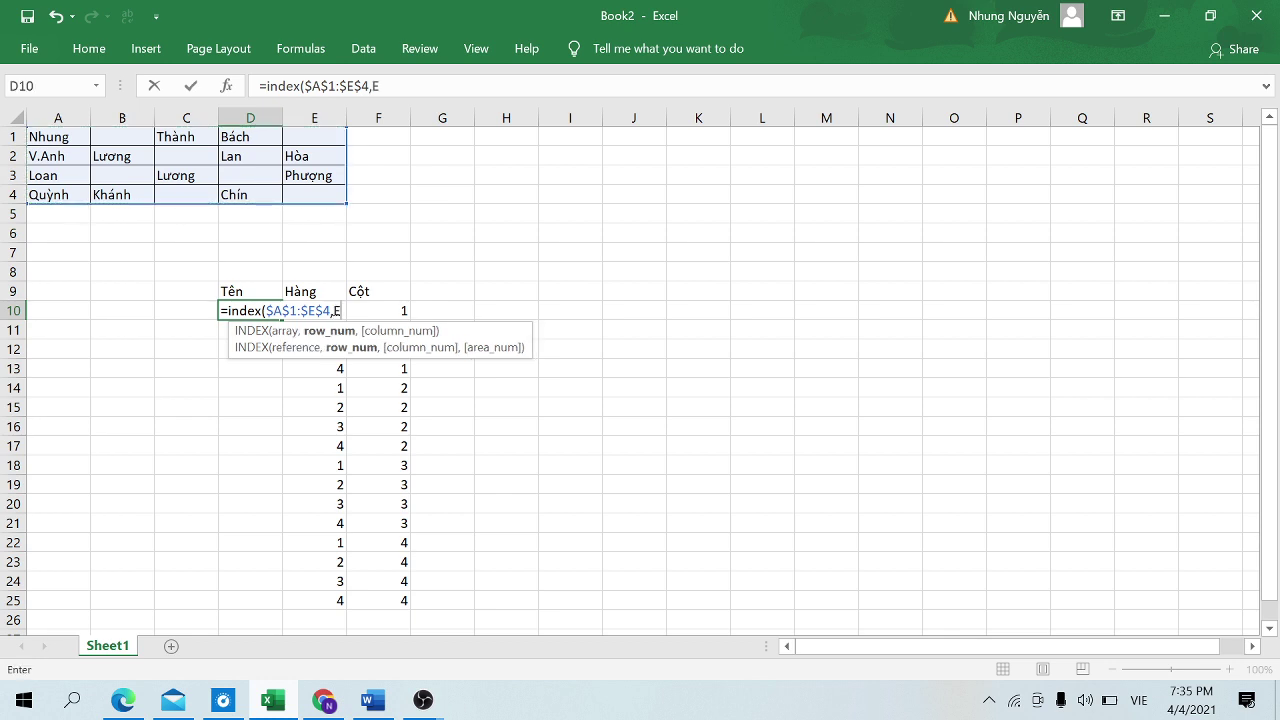
pyautogui.write('10')
pyautogui.write(',F')
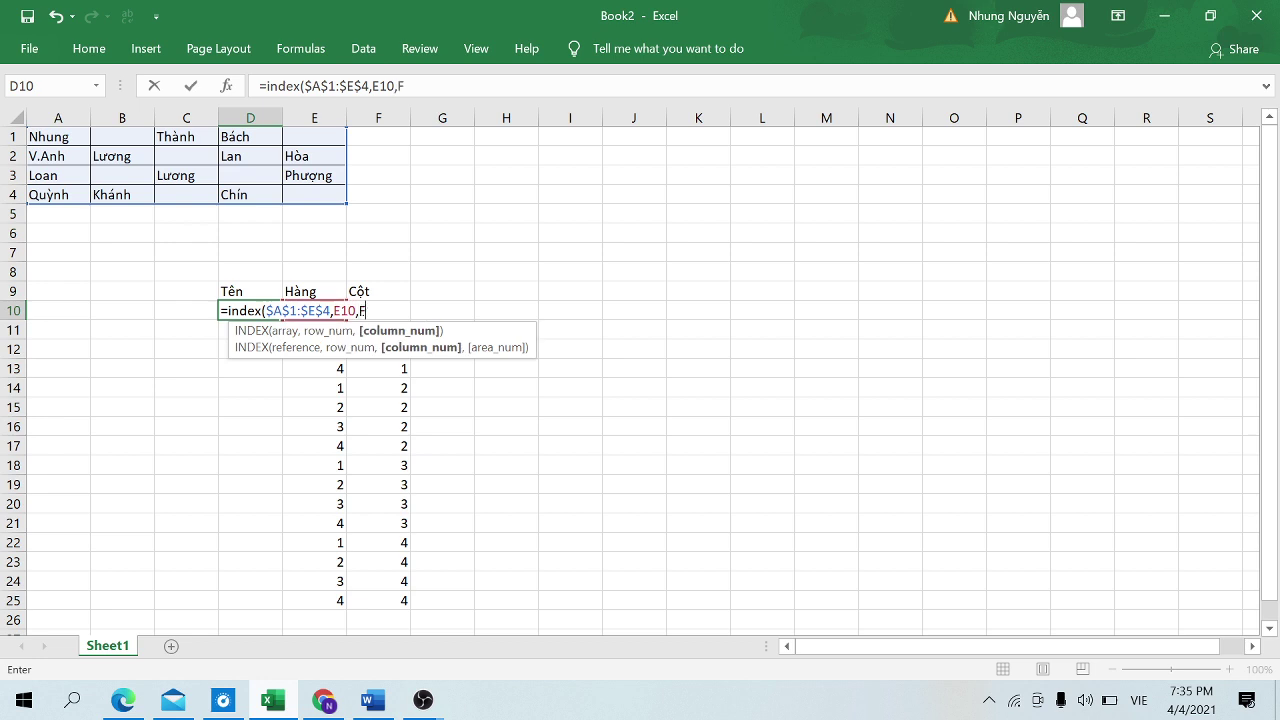
pyautogui.write('10')
pyautogui.write(')')
pyautogui.press('Return')
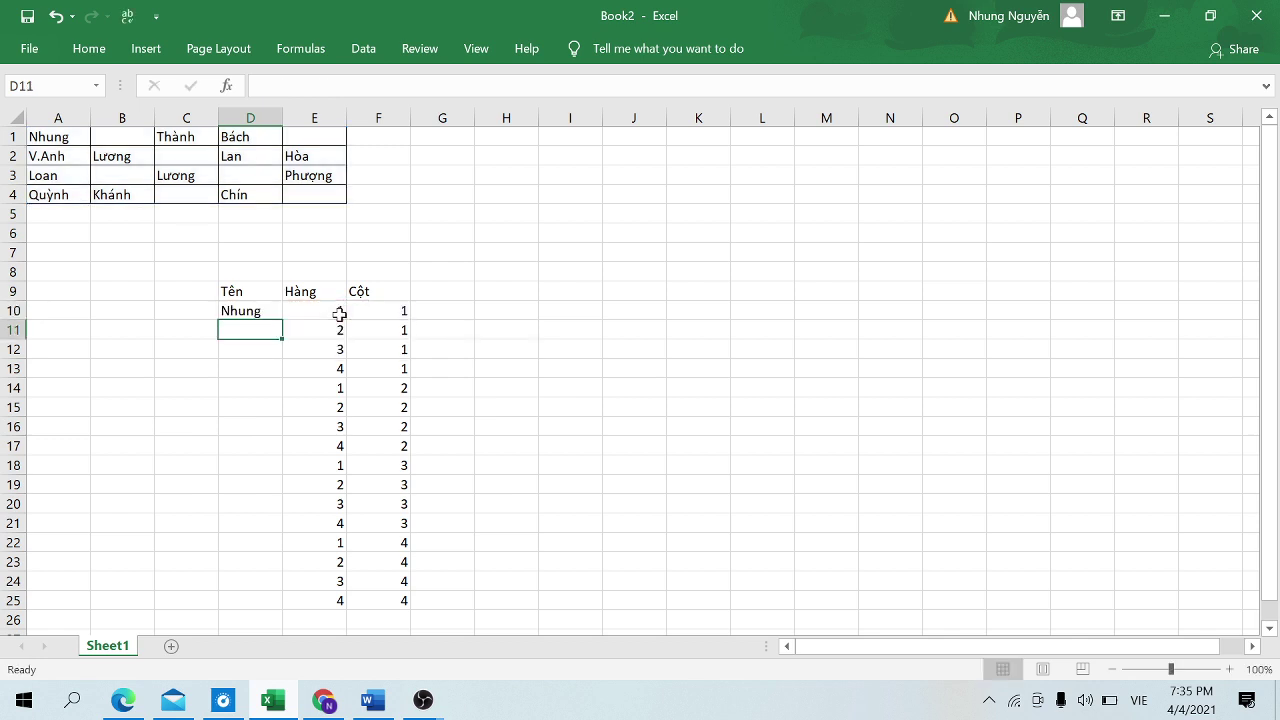
pyautogui.click(245, 311)
pyautogui.moveTo(245, 311)
pyautogui.mouseDown()
pyautogui.moveTo(282, 325)
pyautogui.moveTo(265, 310)
pyautogui.mouseUp()
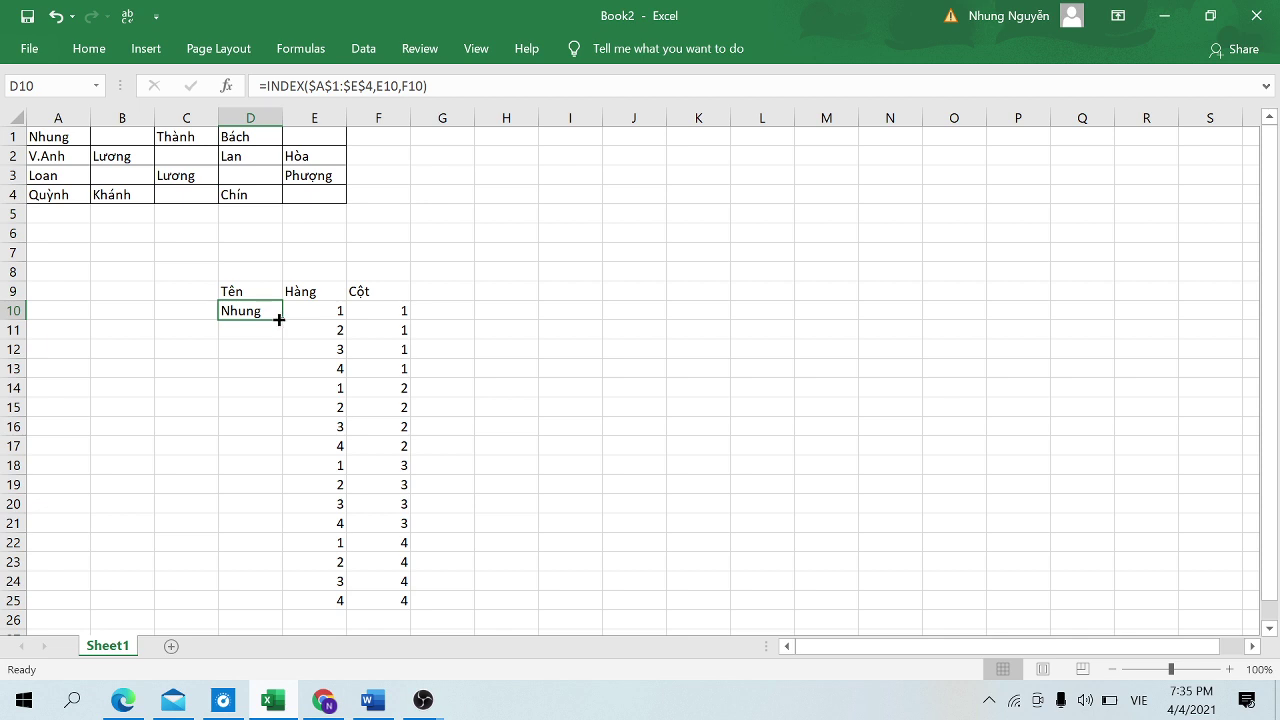
# Step: Fill D10's INDEX formula down to D25, then switch back to OBS Studio
pyautogui.doubleClick(280, 319)
pyautogui.scroll(-1, 320, 516)
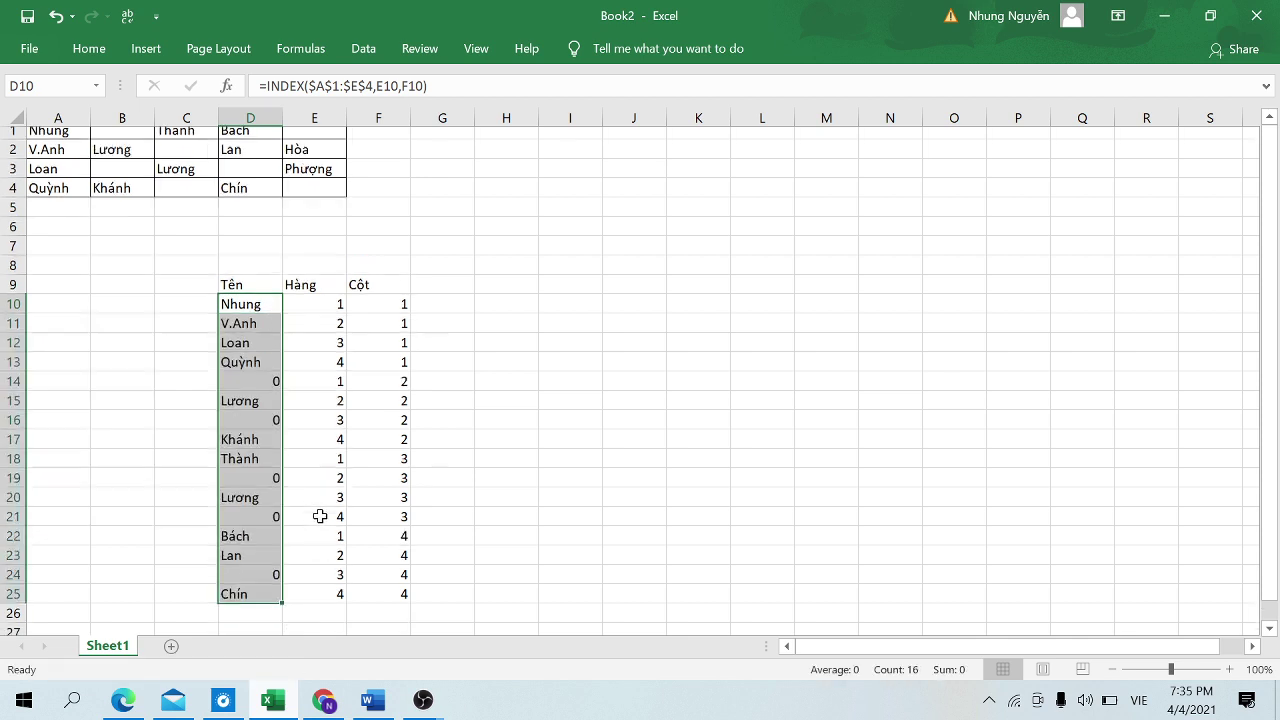
pyautogui.scroll(-1, 320, 516)
pyautogui.scroll(1, 320, 516)
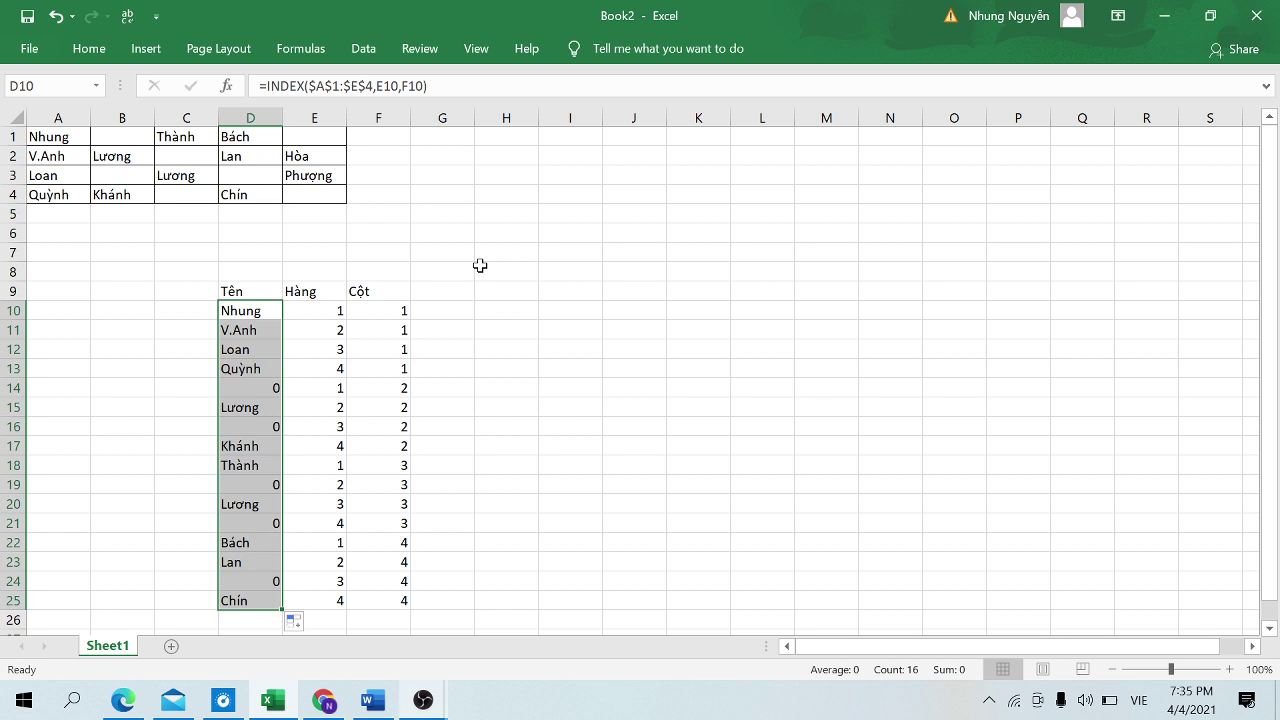
pyautogui.click(425, 700)
pyautogui.click(360, 608)
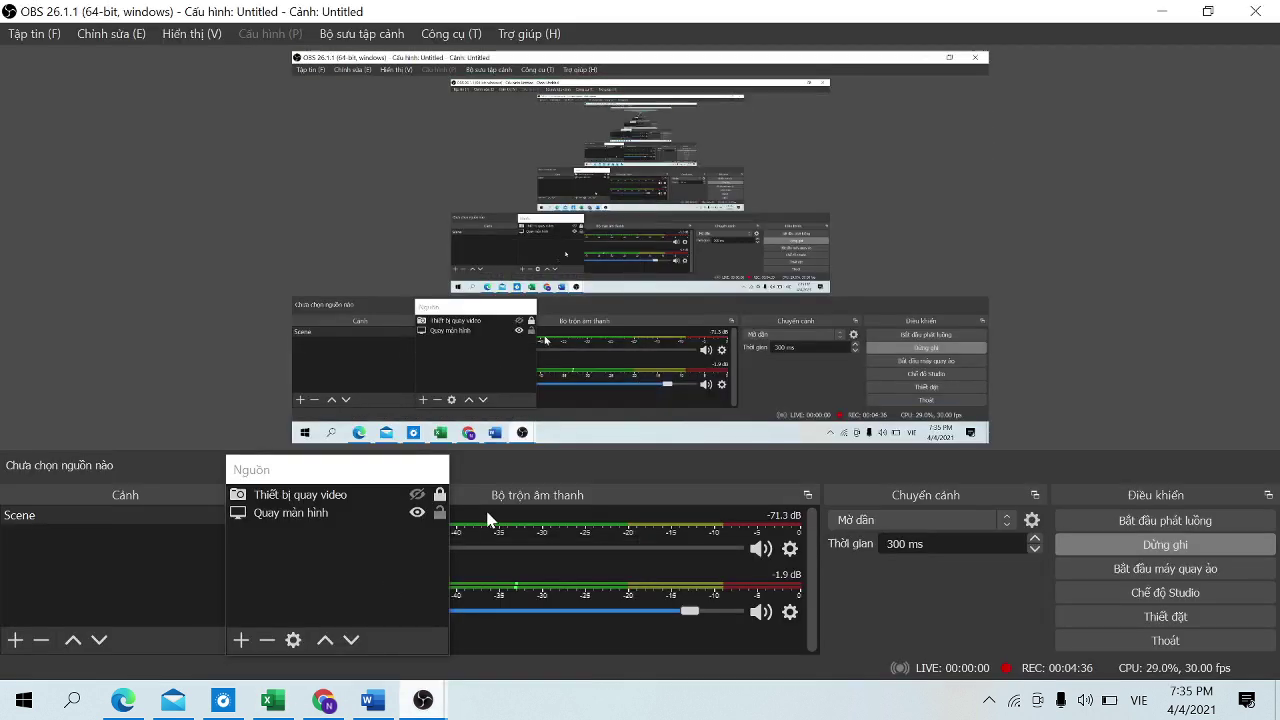